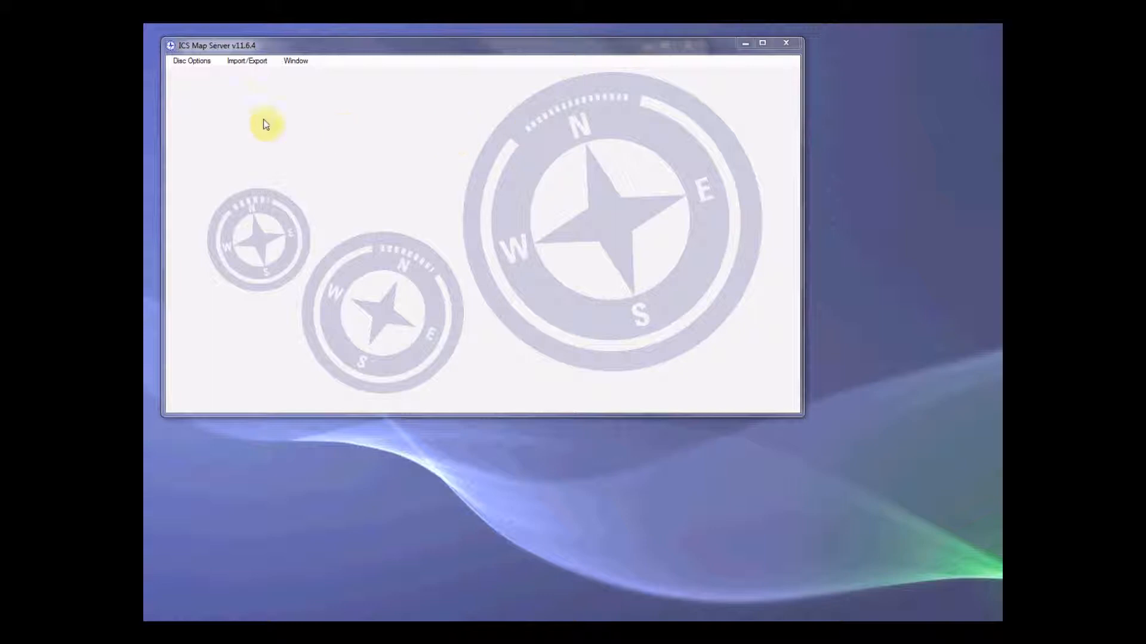
Import the source ASCII Grid as an IC2 terrain file, saving it over the existing BANDUNG_DTM.ic2
{"action": "left_click", "coordinate": [246, 63]}
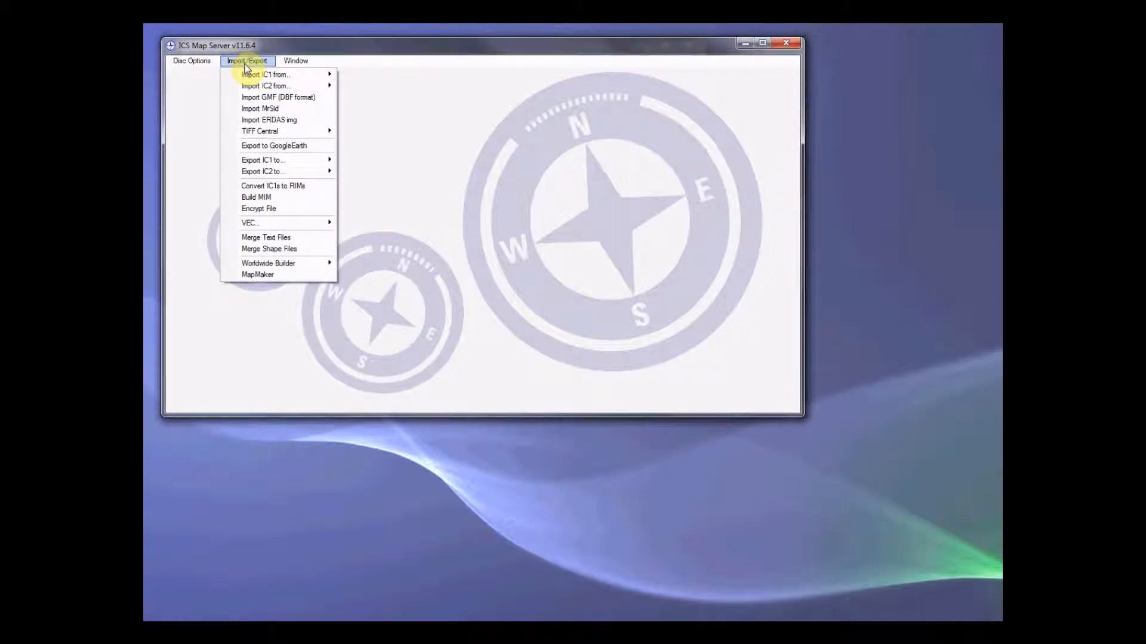
{"action": "mouse_move", "coordinate": [272, 92]}
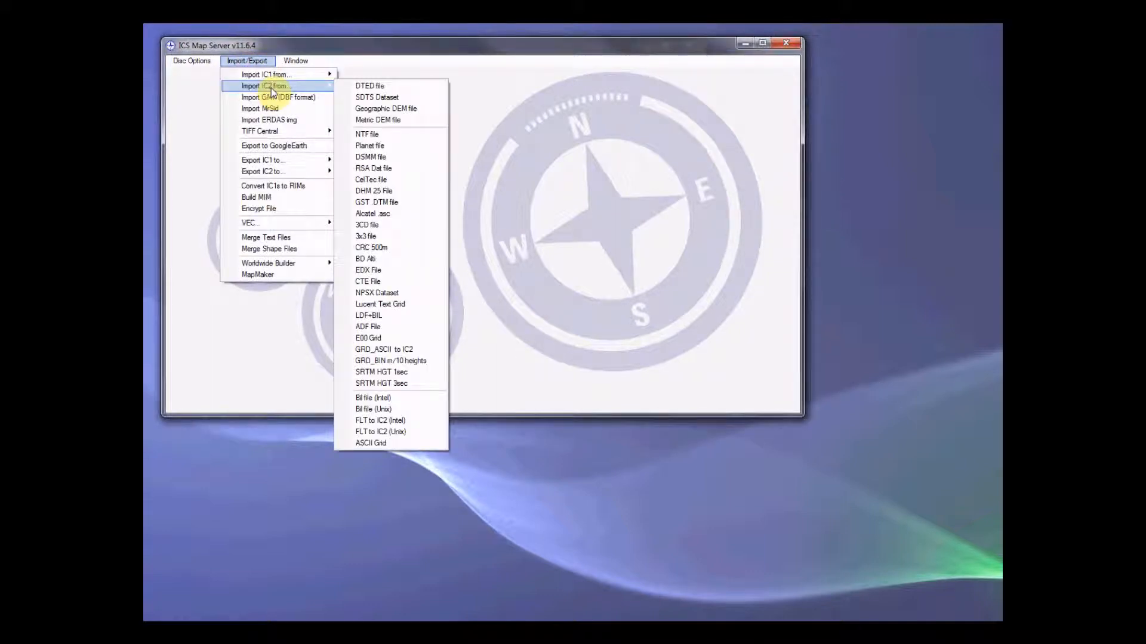
{"action": "left_click", "coordinate": [381, 443]}
{"action": "left_click", "coordinate": [396, 162]}
{"action": "left_click", "coordinate": [652, 409]}
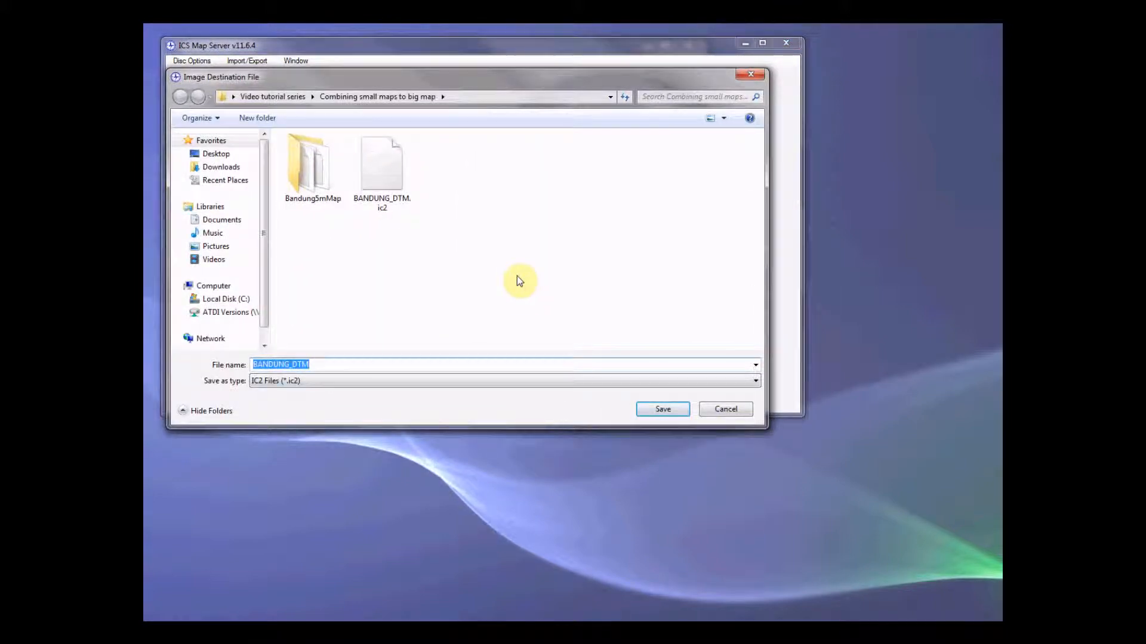
{"action": "left_click", "coordinate": [397, 202]}
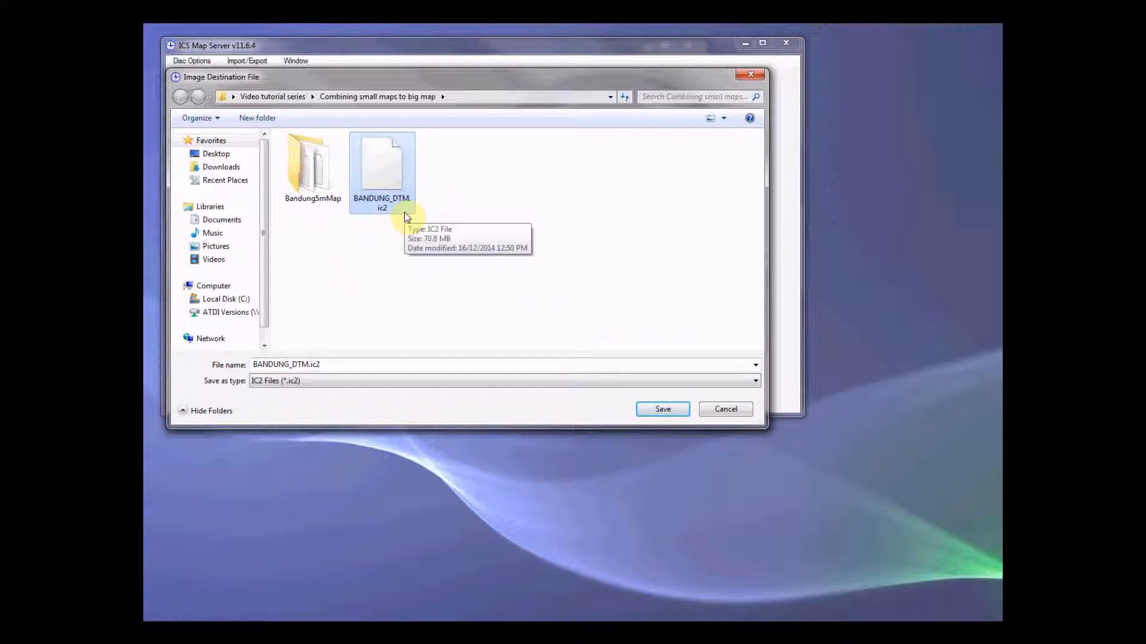
{"action": "left_click", "coordinate": [652, 406]}
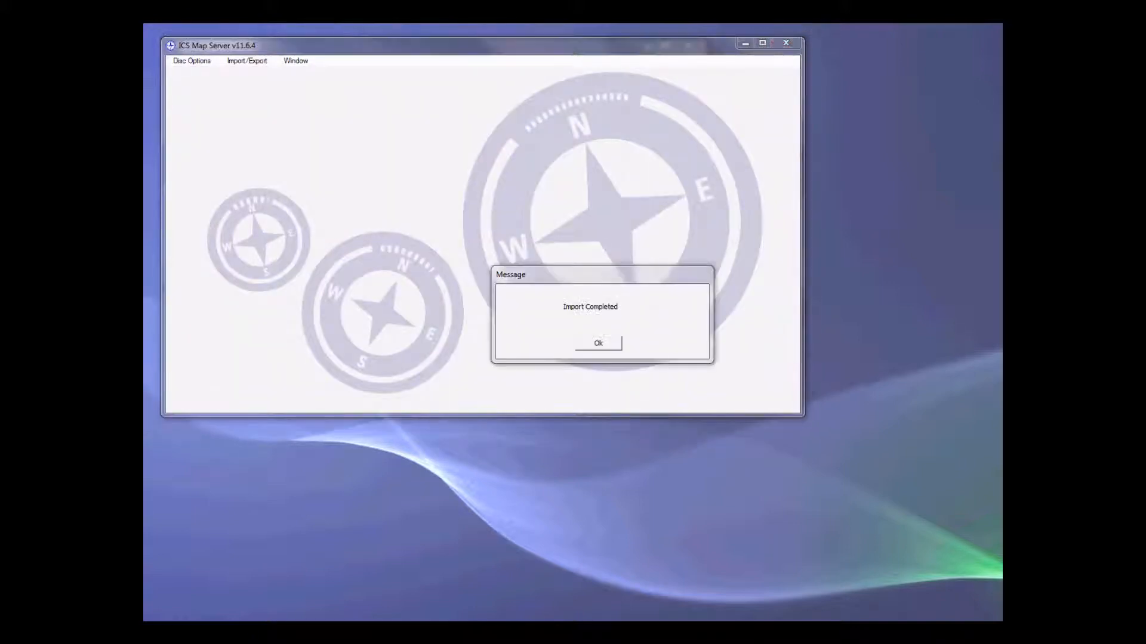
{"action": "left_click", "coordinate": [599, 343]}
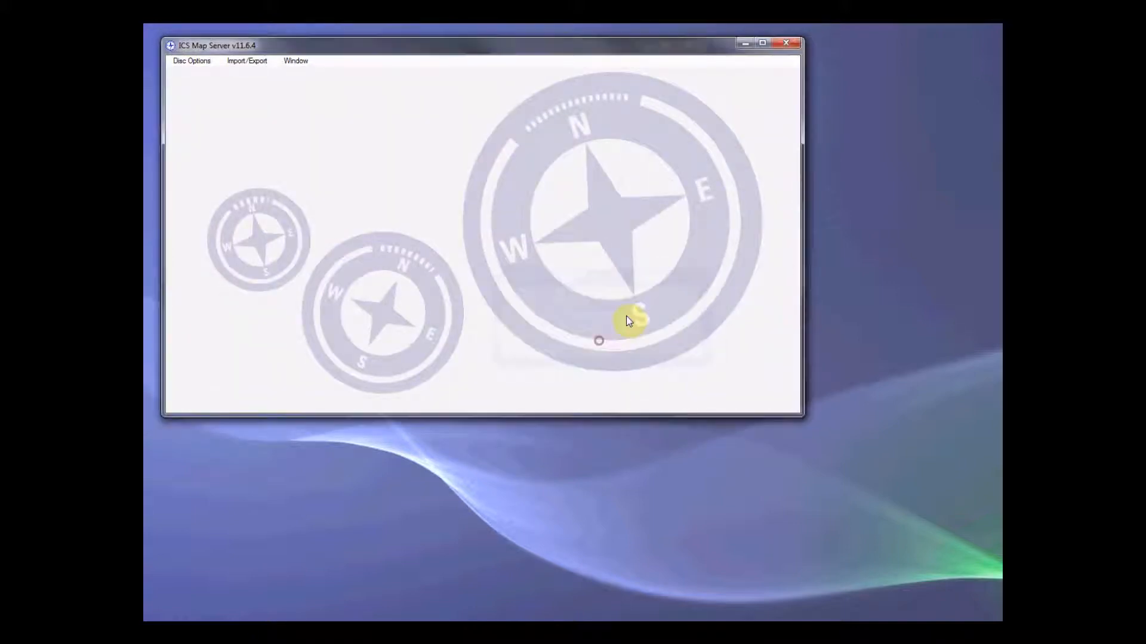
Open BANDUNG_DTM.ic2 as a 16 bit file and enlarge its map window
{"action": "left_click", "coordinate": [190, 61]}
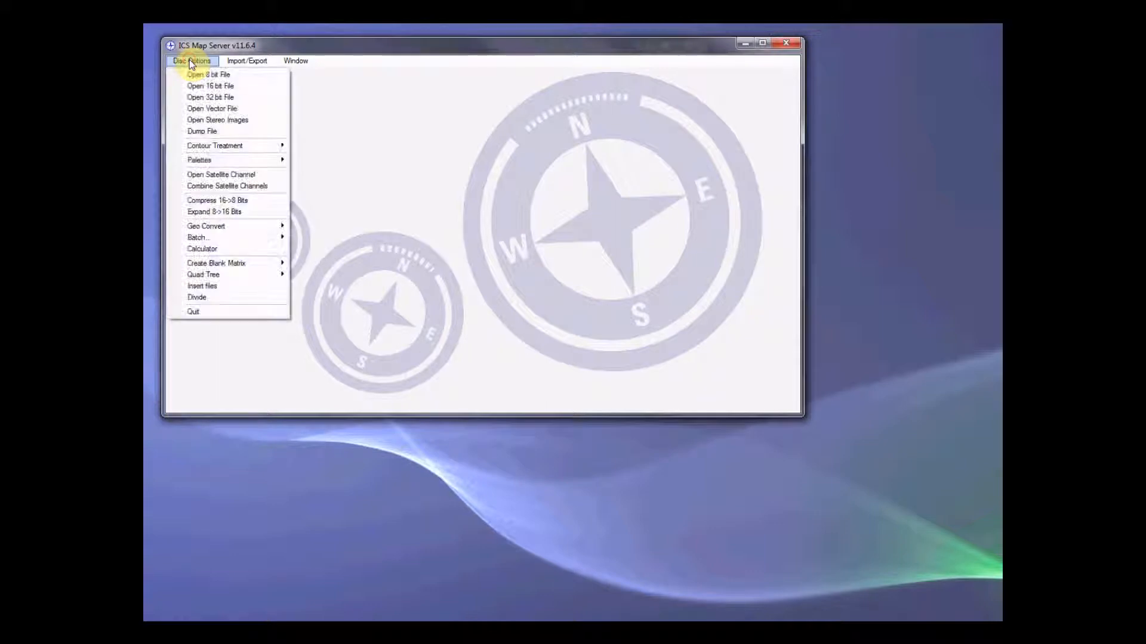
{"action": "left_click", "coordinate": [200, 87]}
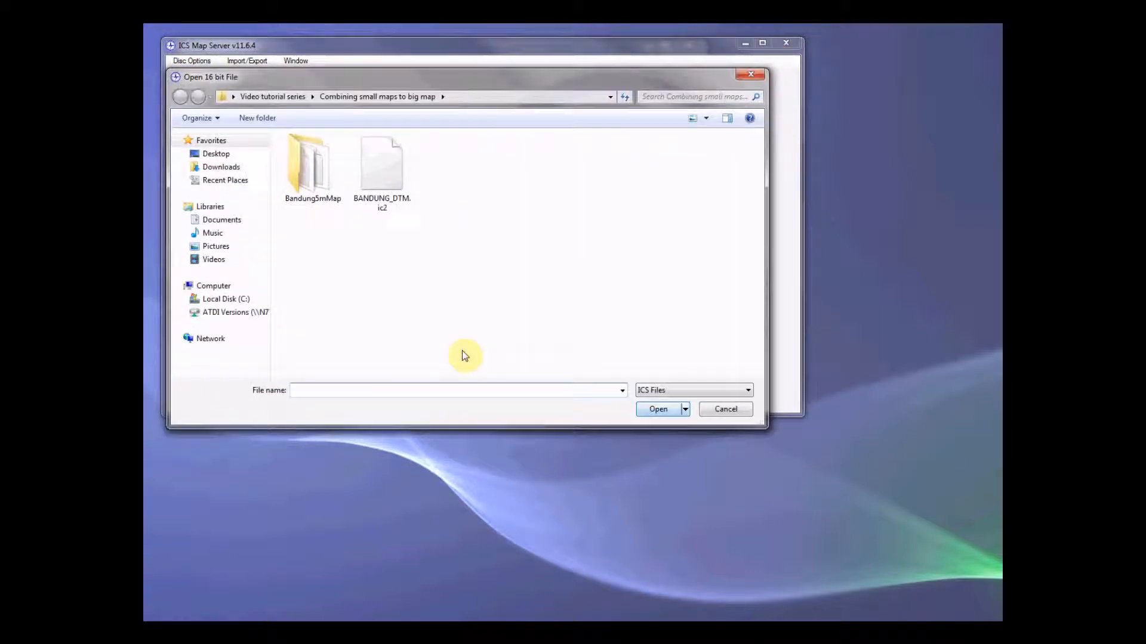
{"action": "left_click_drag", "start_coordinate": [349, 81], "coordinate": [434, 92]}
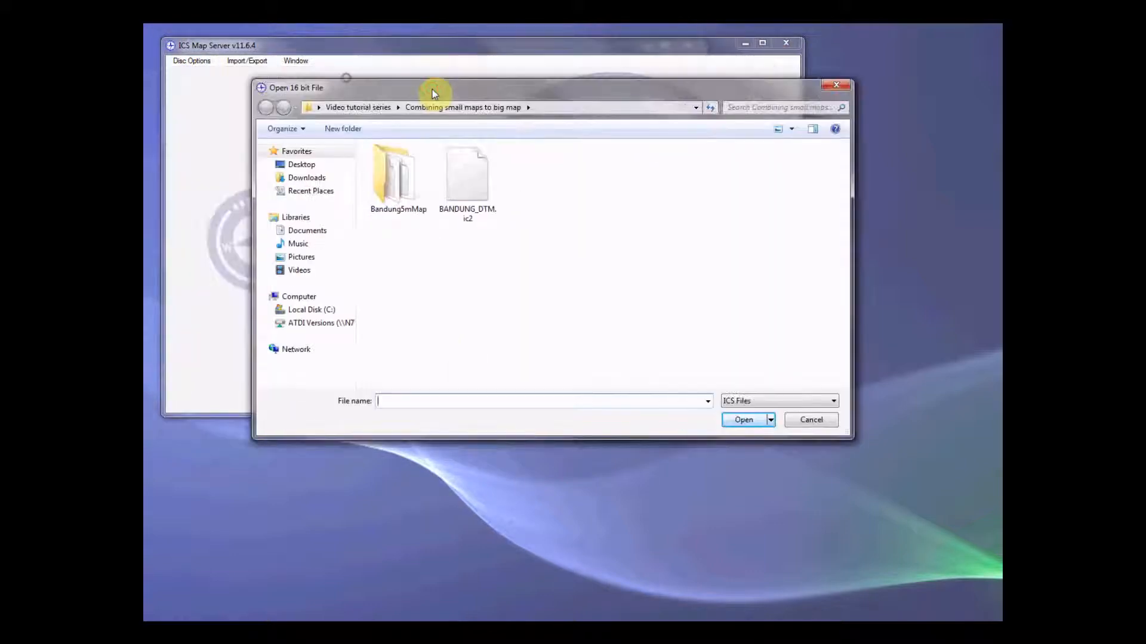
{"action": "double_click", "coordinate": [468, 191]}
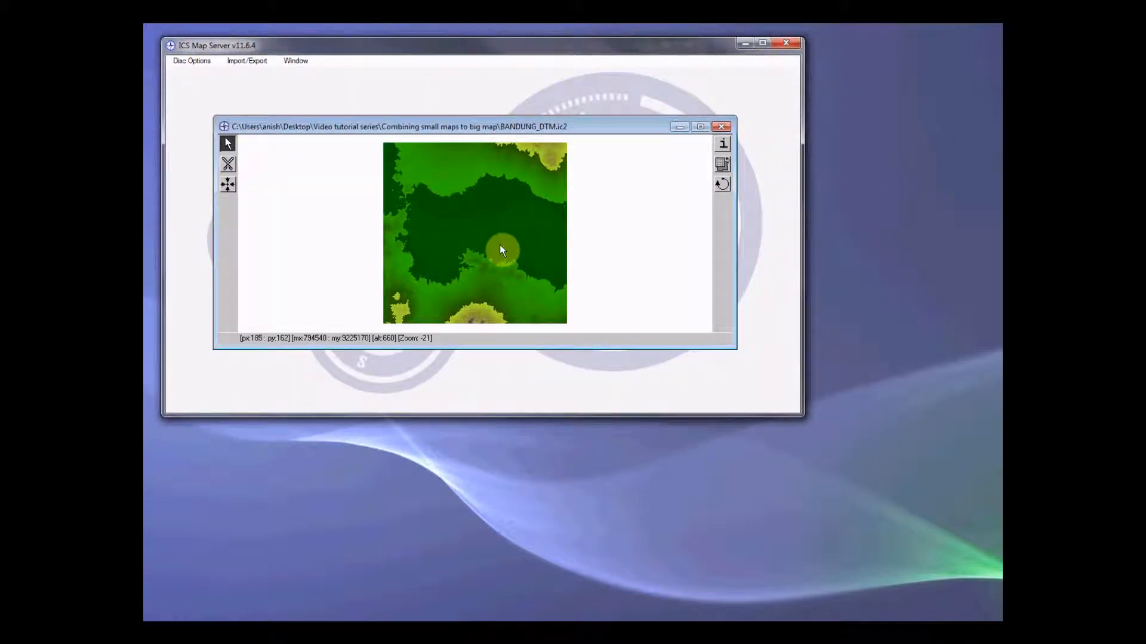
{"action": "left_click_drag", "start_coordinate": [550, 118], "coordinate": [562, 73]}
Check the step and corner coordinates in the map's information, then set its grid code to 4UTS48 and confirm
{"action": "left_click", "coordinate": [722, 99]}
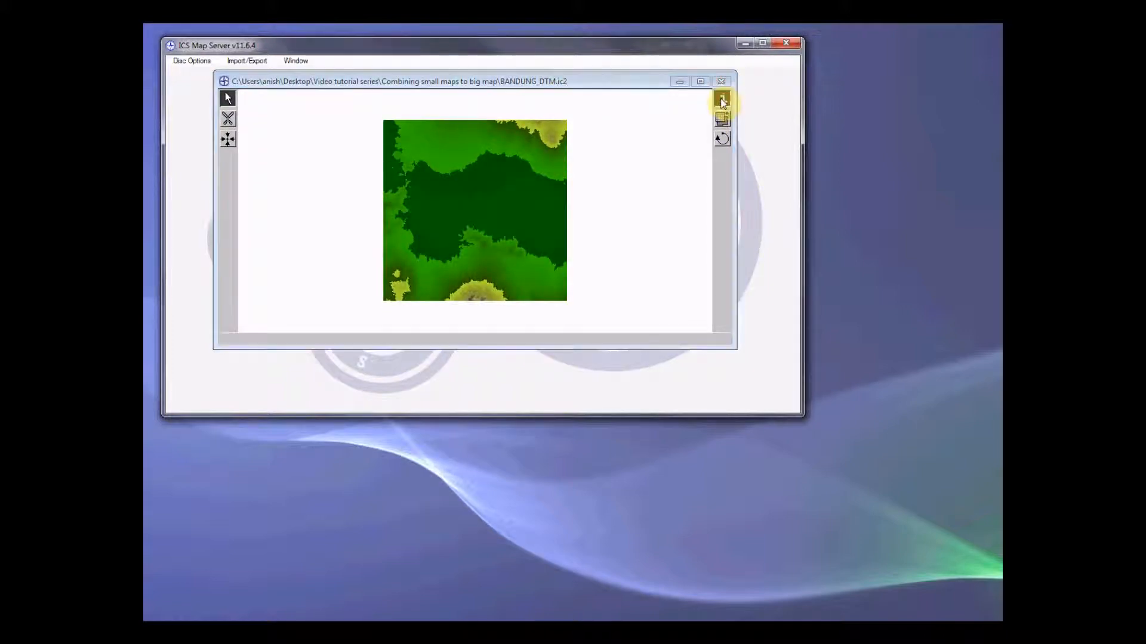
{"action": "double_click", "coordinate": [388, 220]}
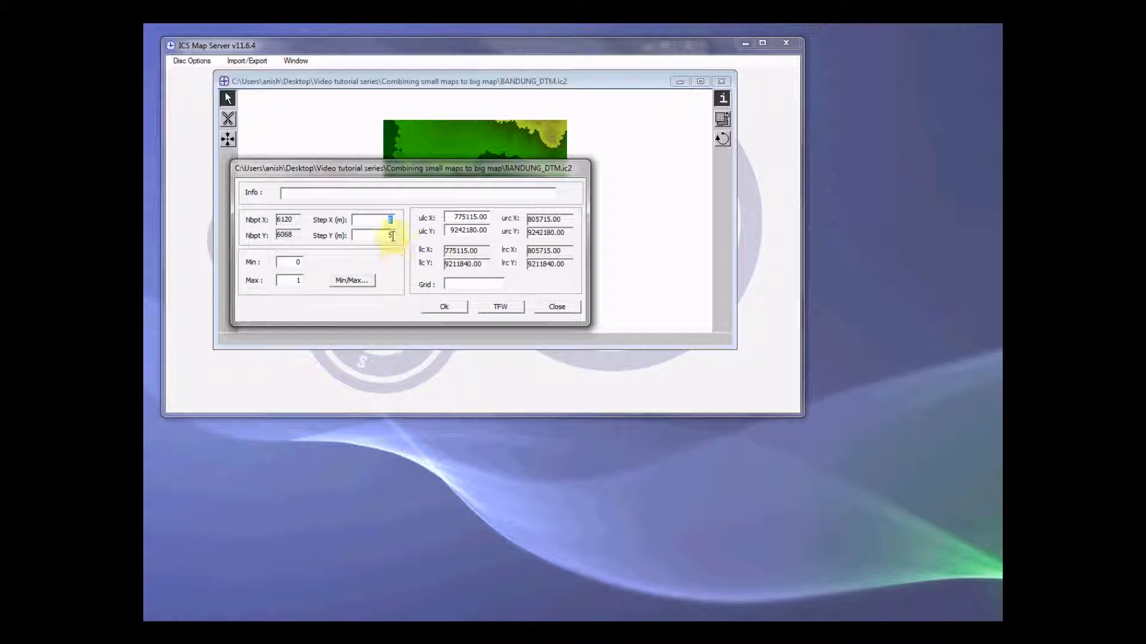
{"action": "left_click", "coordinate": [369, 220]}
{"action": "double_click", "coordinate": [371, 221]}
{"action": "left_click", "coordinate": [381, 221]}
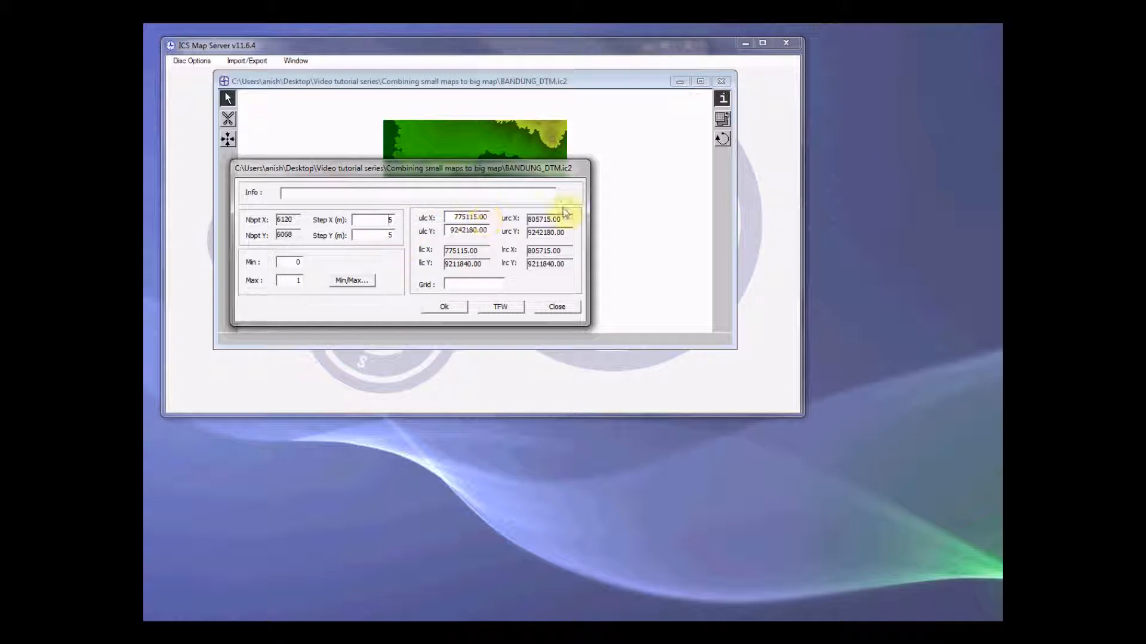
{"action": "left_click", "coordinate": [457, 282]}
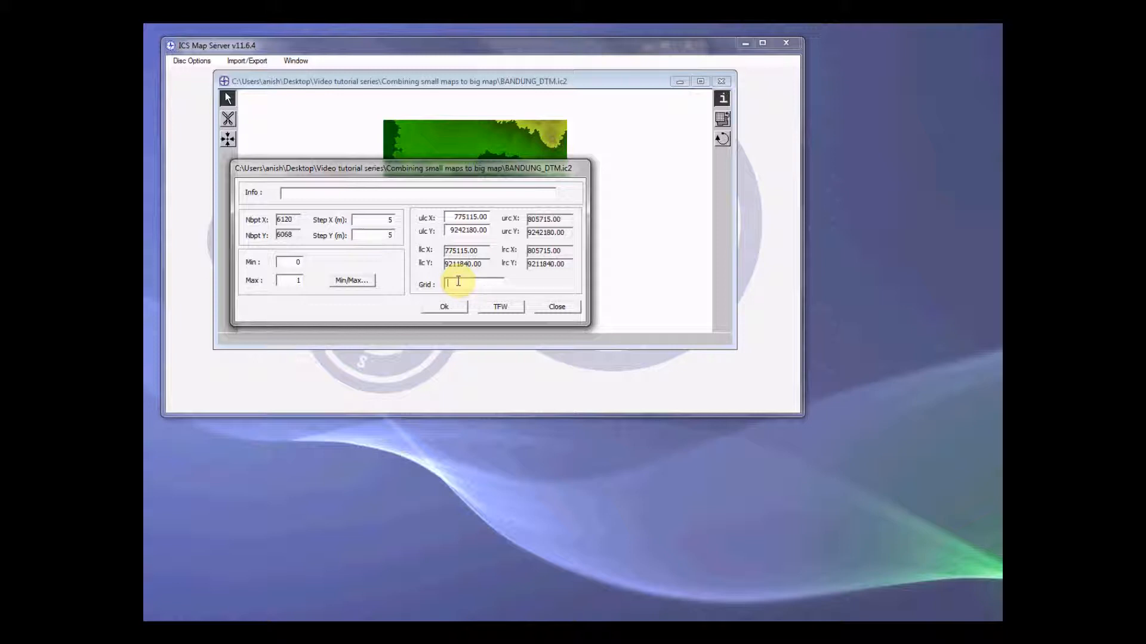
{"action": "type", "text": "48S"}
{"action": "type", "text": "48"}
{"action": "mouse_move", "coordinate": [454, 217]}
{"action": "left_mouse_down"}
{"action": "mouse_move", "coordinate": [485, 228]}
{"action": "mouse_move", "coordinate": [440, 213]}
{"action": "left_mouse_up"}
{"action": "left_click", "coordinate": [487, 229]}
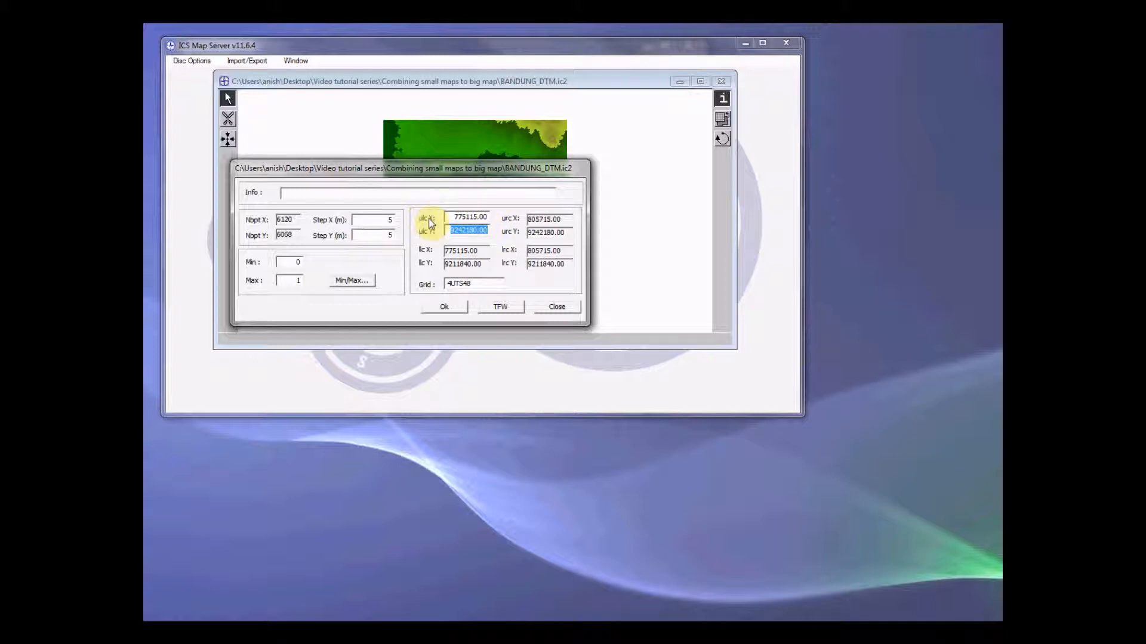
{"action": "left_click", "coordinate": [451, 229]}
{"action": "left_click", "coordinate": [449, 307]}
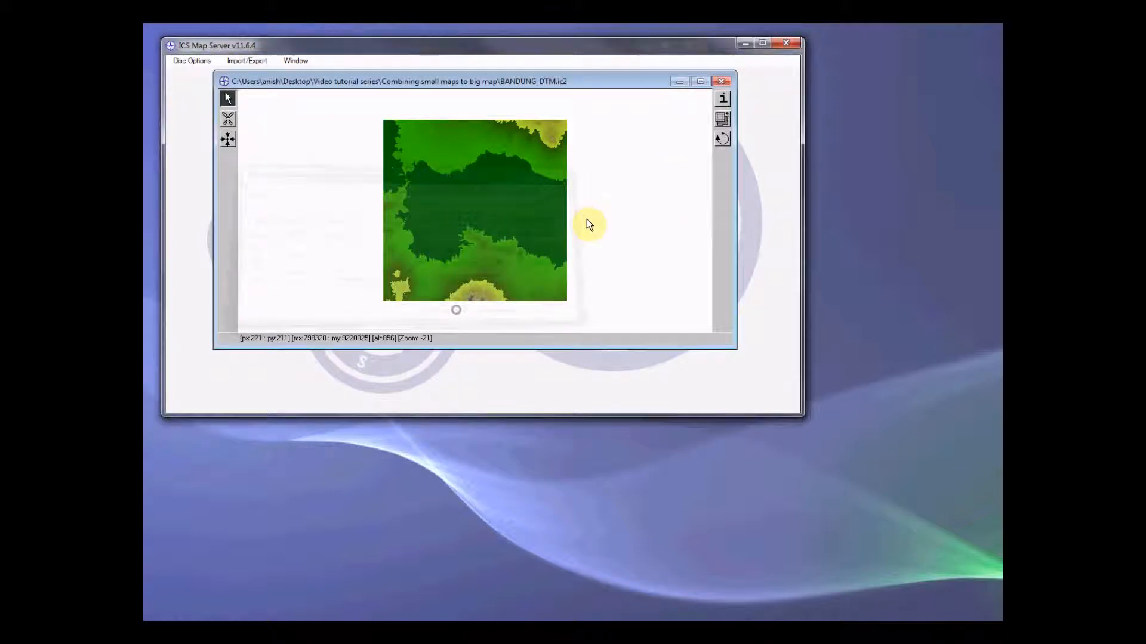
{"action": "left_click", "coordinate": [723, 97]}
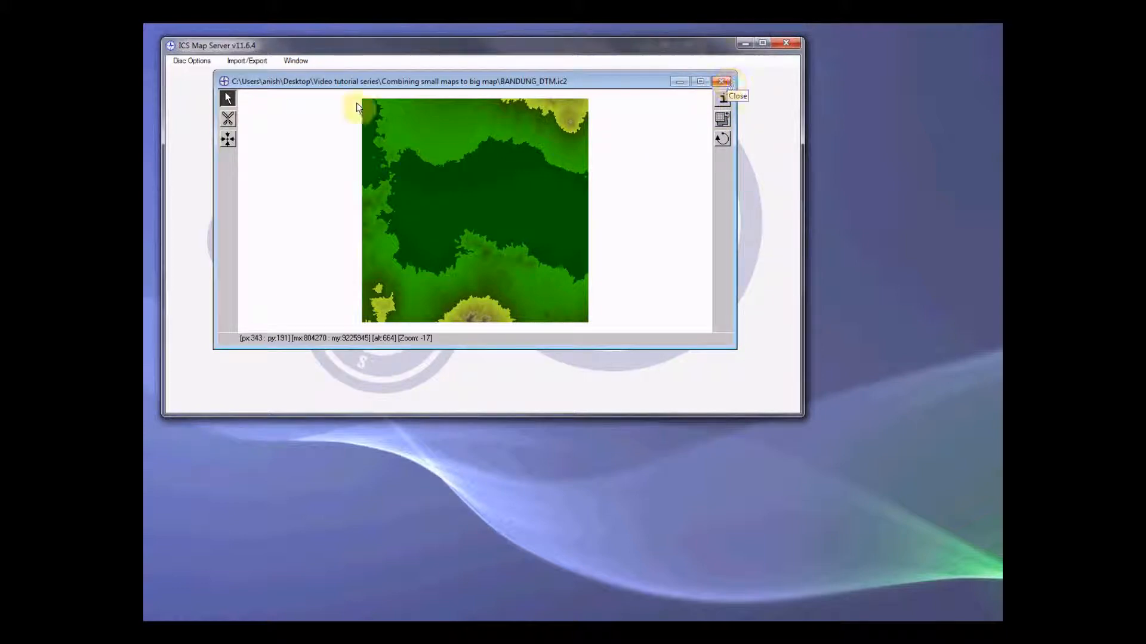
{"action": "left_click", "coordinate": [190, 60]}
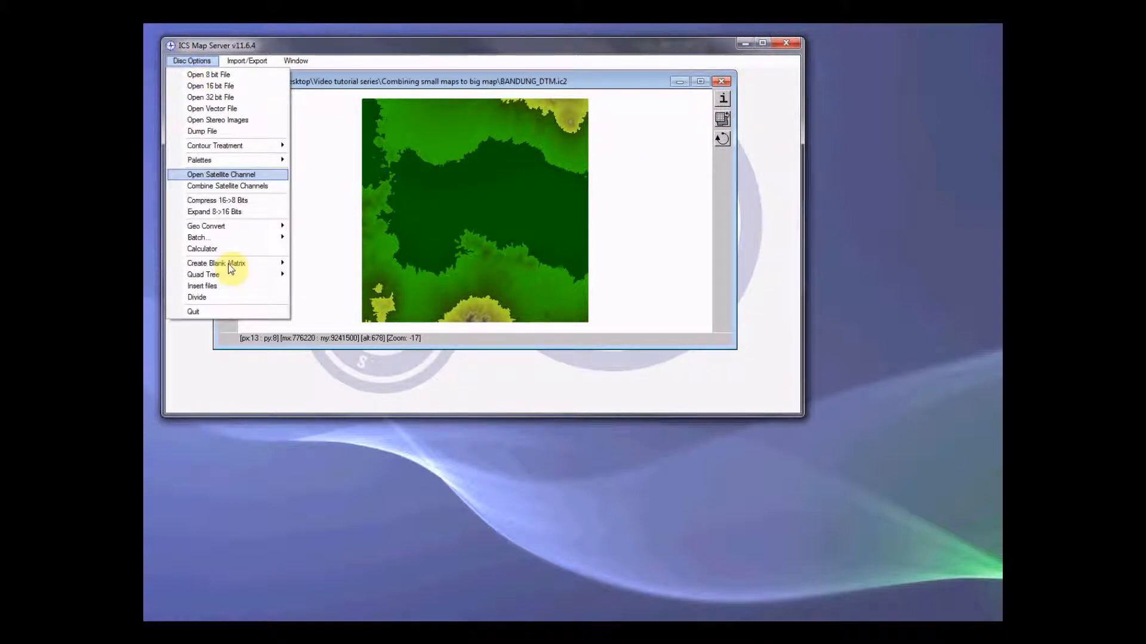
{"action": "mouse_move", "coordinate": [222, 229]}
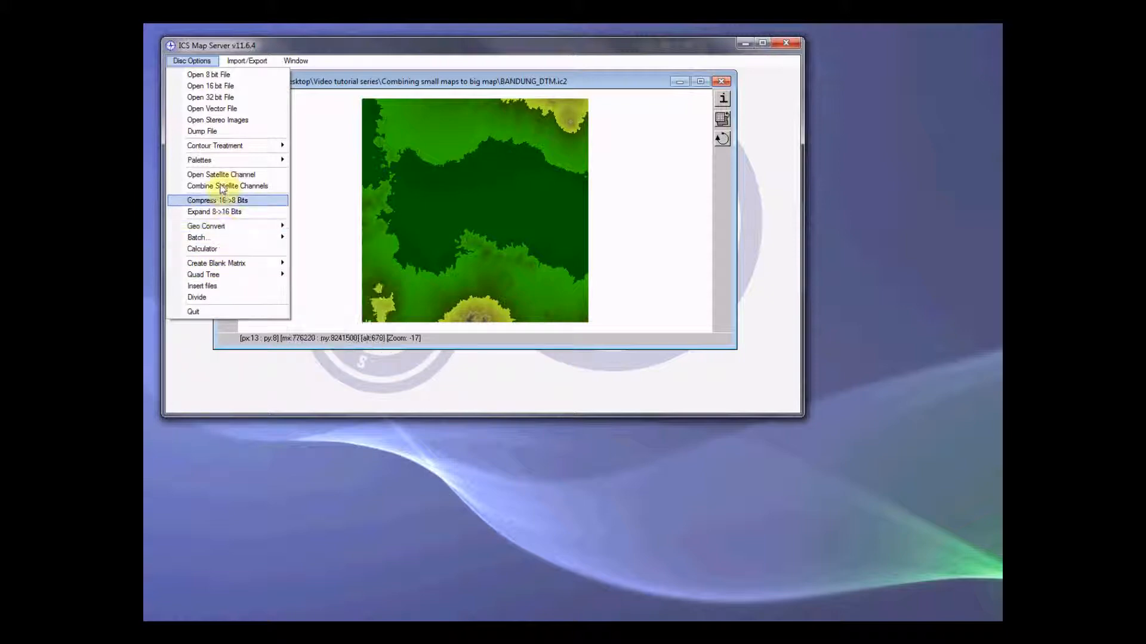
{"action": "left_click", "coordinate": [210, 250]}
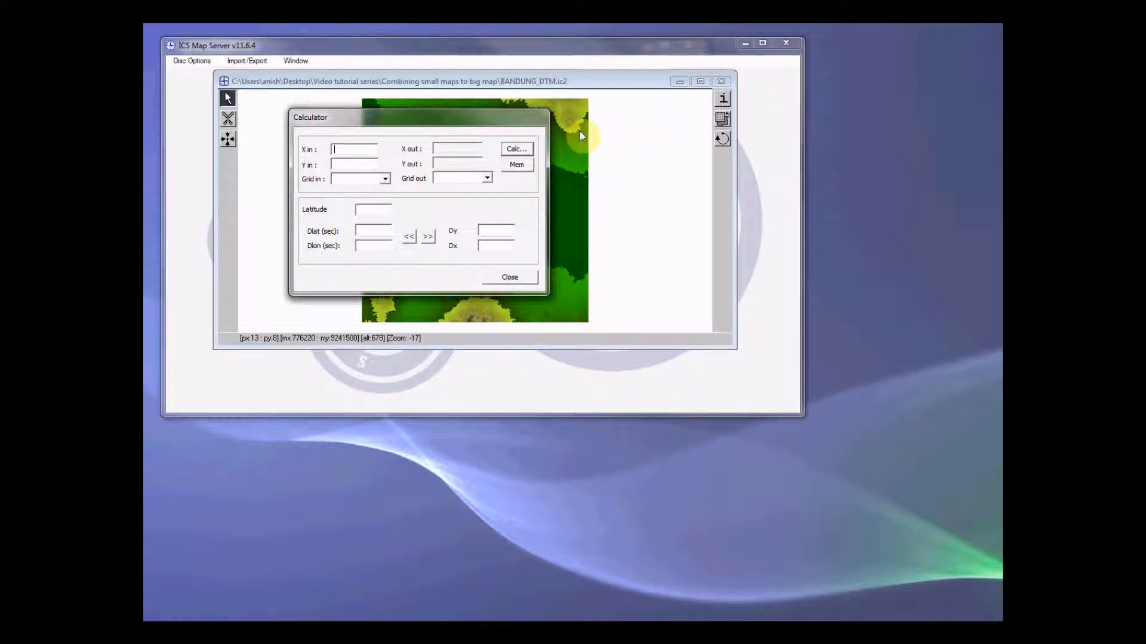
{"action": "left_click", "coordinate": [507, 277]}
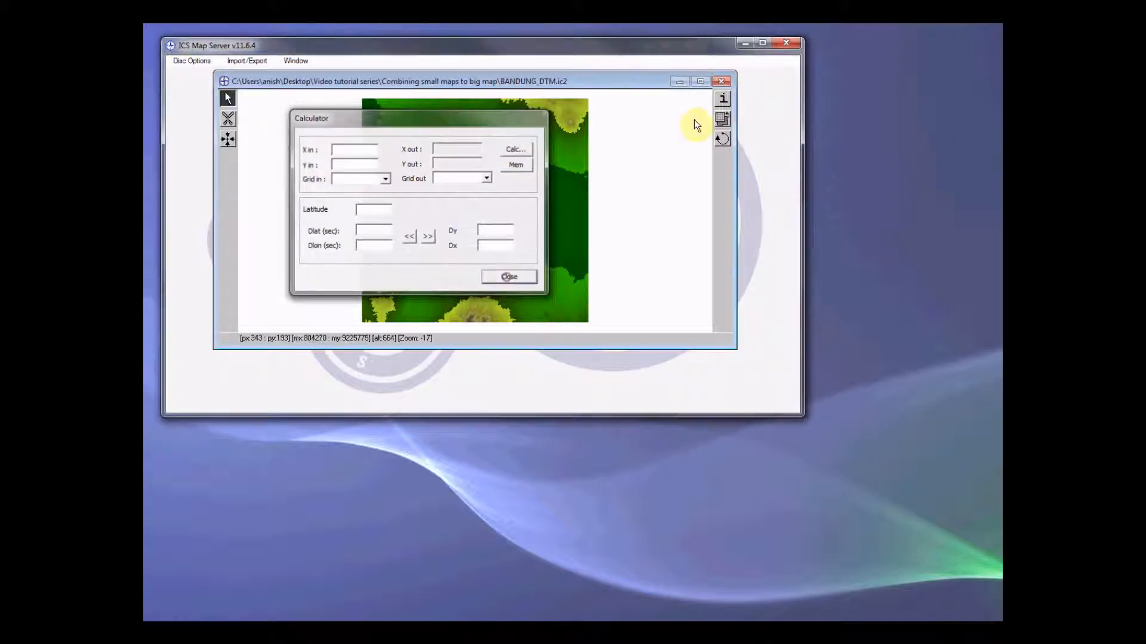
Read the map's upper-left corner X and Y coordinates in its file information
{"action": "left_click", "coordinate": [723, 100]}
{"action": "left_click_drag", "start_coordinate": [450, 218], "coordinate": [501, 231]}
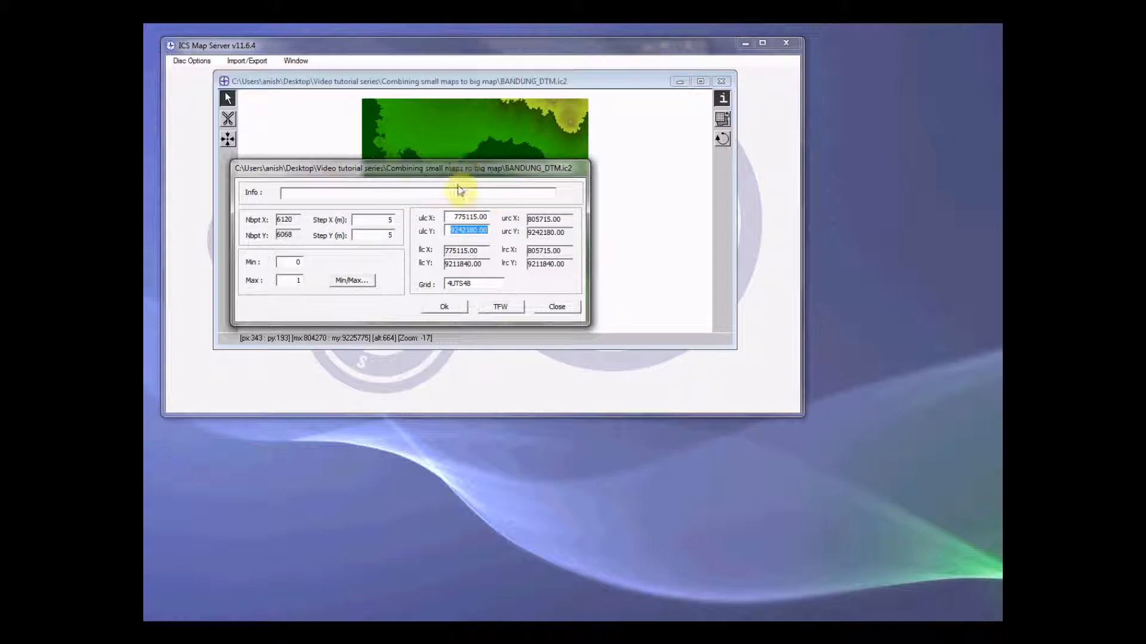
{"action": "left_click_drag", "start_coordinate": [454, 217], "coordinate": [493, 218]}
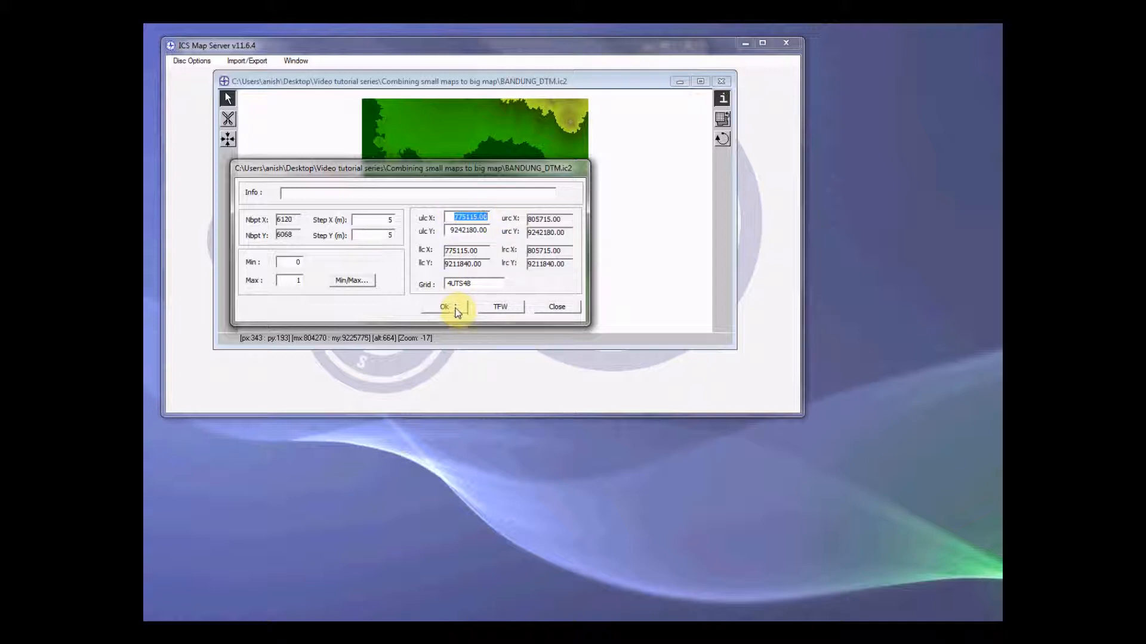
{"action": "left_click", "coordinate": [456, 310]}
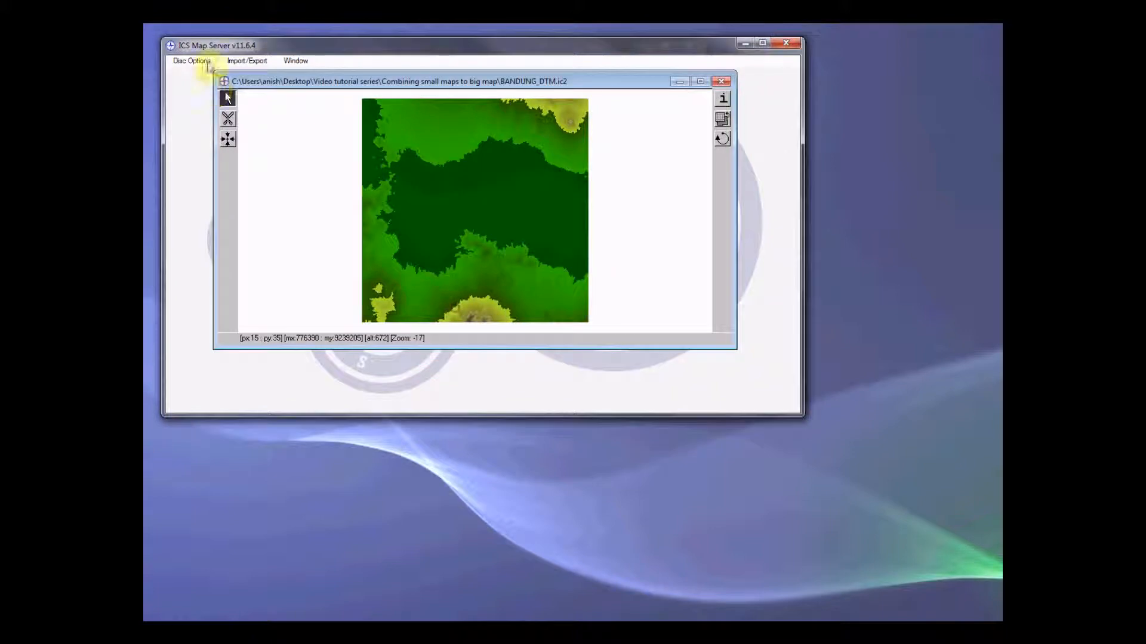
Convert the coordinates X 77115, Y 9249180 from grid 4UTS48 to 4DMS with the Calculator
{"action": "left_click", "coordinate": [192, 61]}
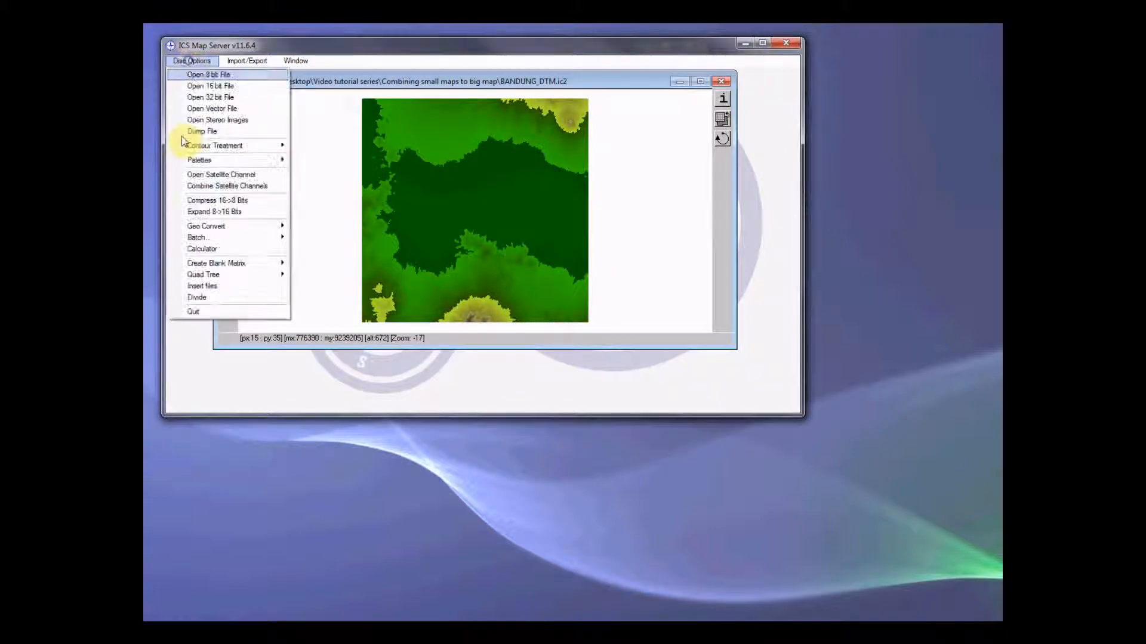
{"action": "left_click", "coordinate": [214, 249]}
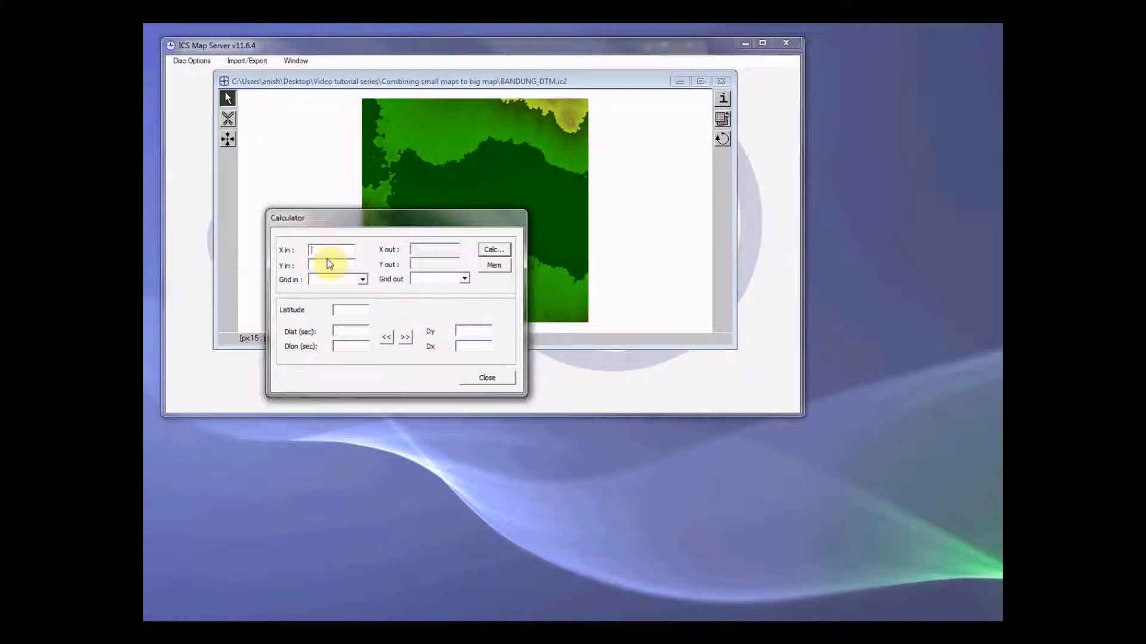
{"action": "left_click", "coordinate": [330, 249]}
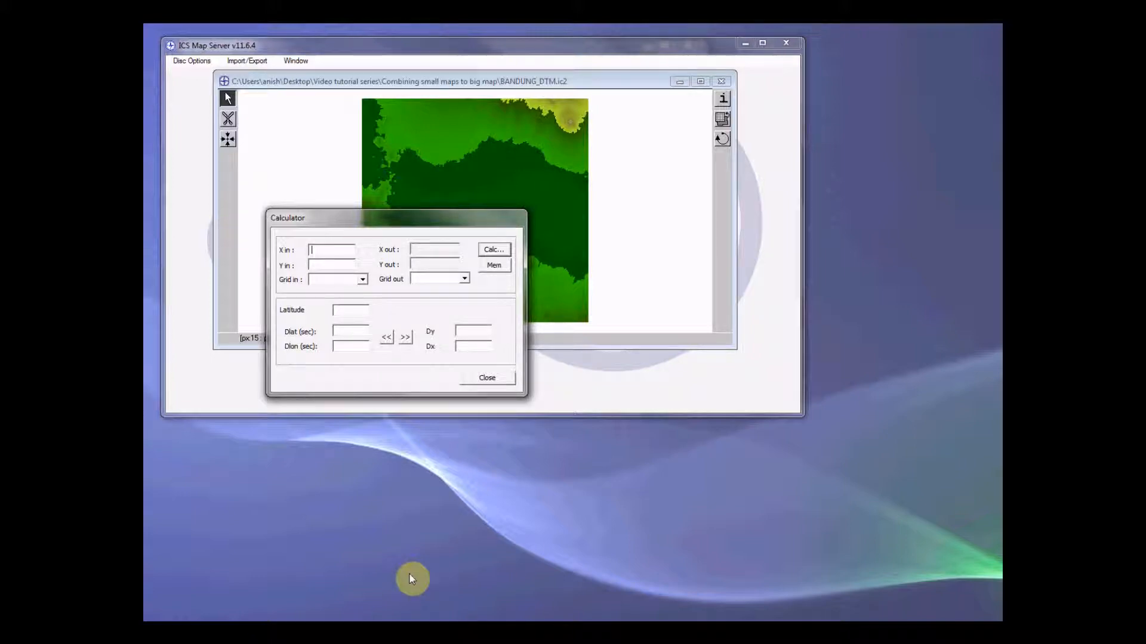
{"action": "type", "text": "77115"}
{"action": "type", "text": "92"}
{"action": "type", "text": "49"}
{"action": "type", "text": "180"}
{"action": "left_click", "coordinate": [329, 278]}
{"action": "type", "text": "4UTS48"}
{"action": "key", "text": "Tab"}
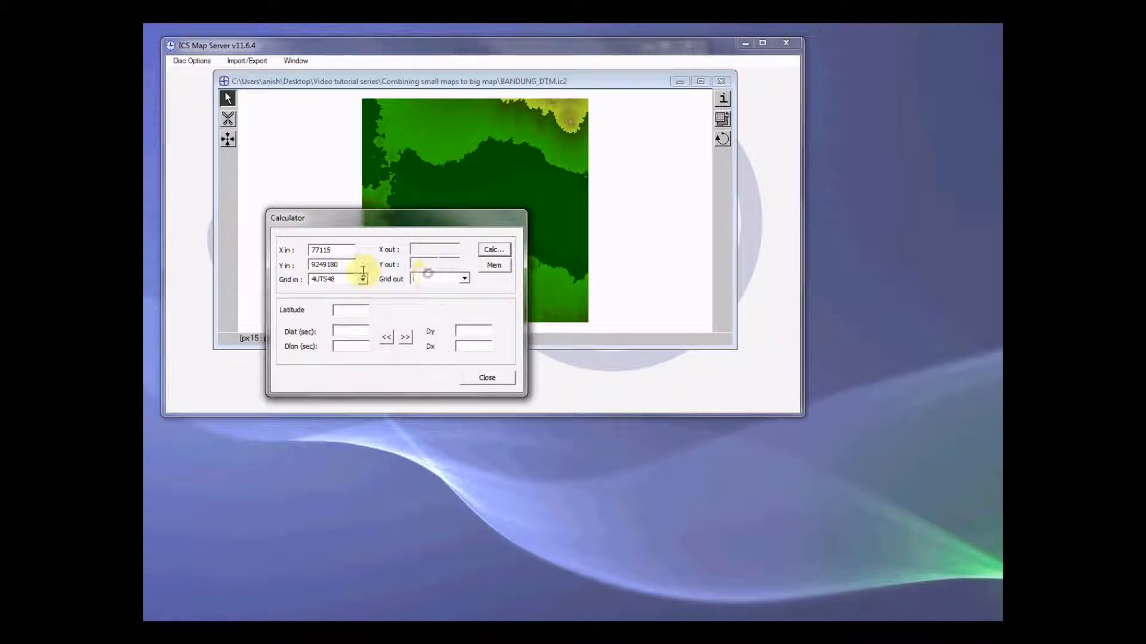
{"action": "type", "text": "4DMS"}
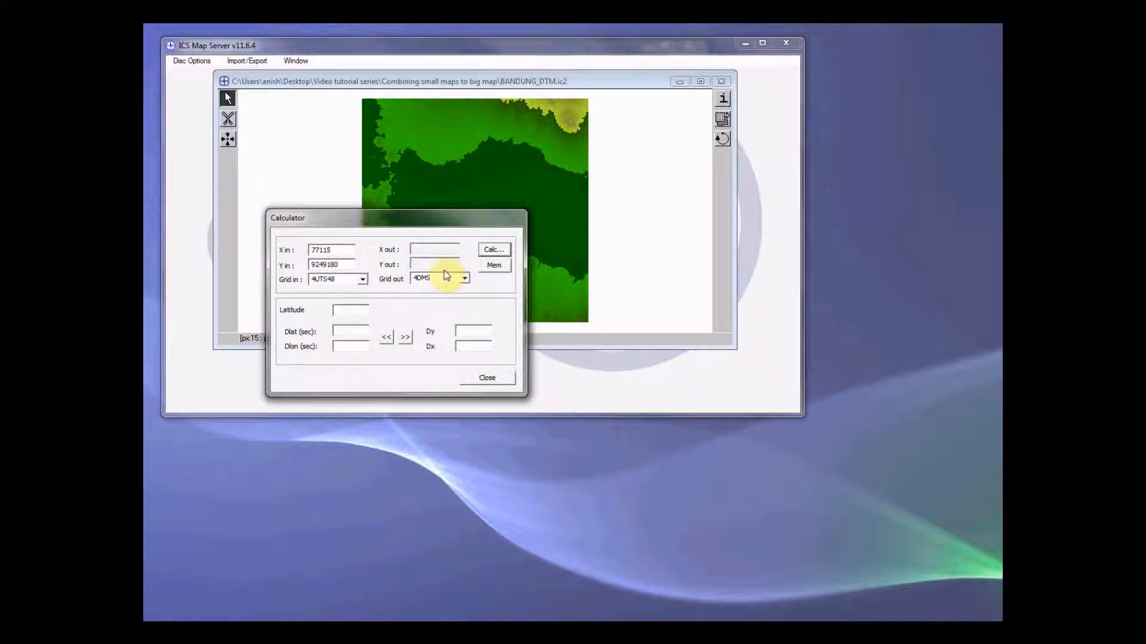
{"action": "left_click", "coordinate": [493, 249]}
Recalculate the conversion with the input X corrected to 775115, then close the Calculator and the map
{"action": "left_click", "coordinate": [455, 246]}
{"action": "left_click", "coordinate": [320, 250]}
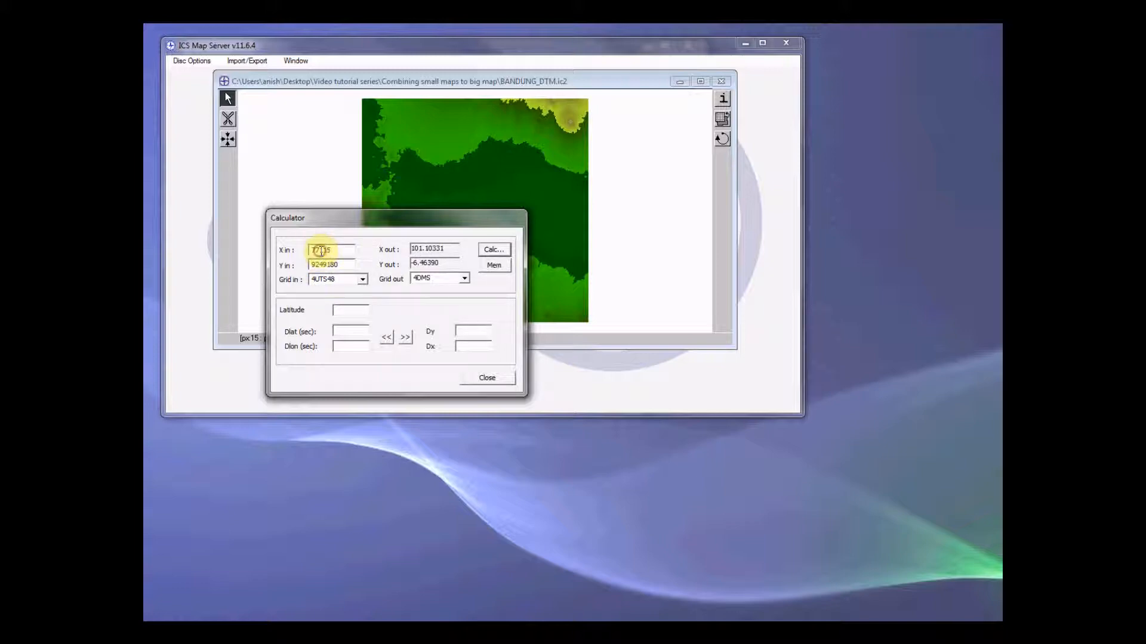
{"action": "left_click", "coordinate": [333, 249]}
{"action": "type", "text": "5"}
{"action": "left_click", "coordinate": [493, 249]}
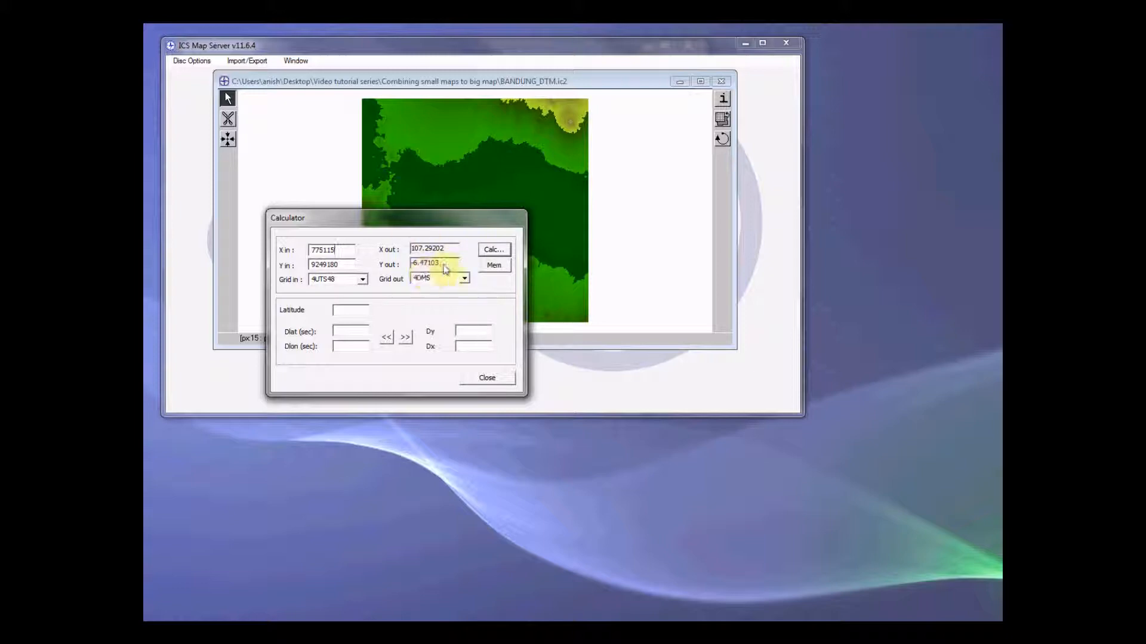
{"action": "left_click", "coordinate": [497, 377]}
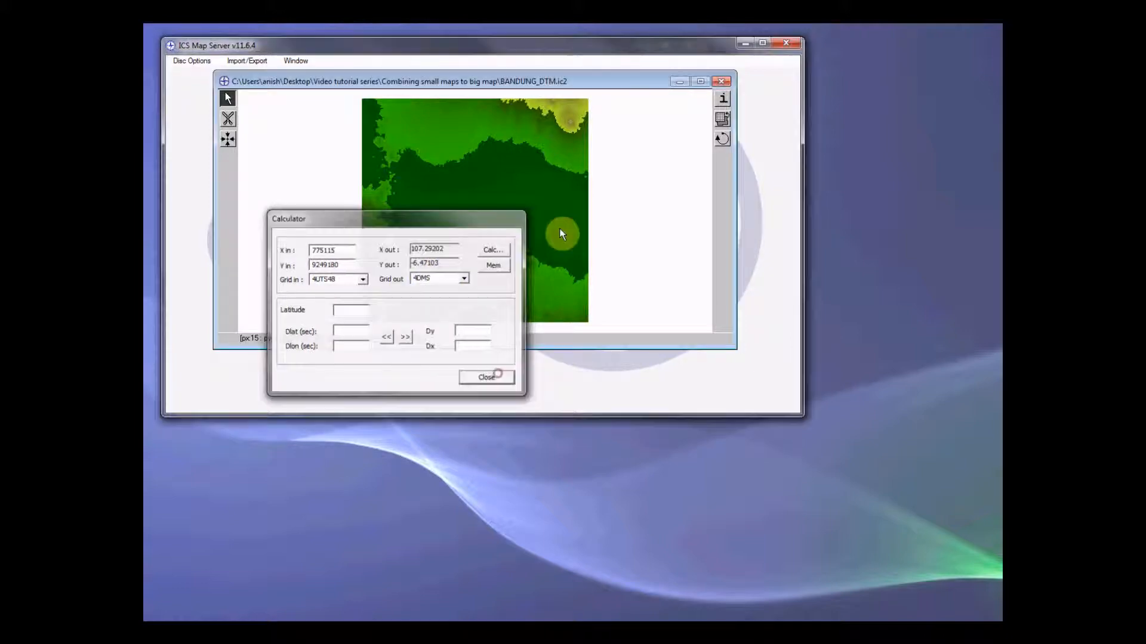
{"action": "left_click", "coordinate": [721, 82]}
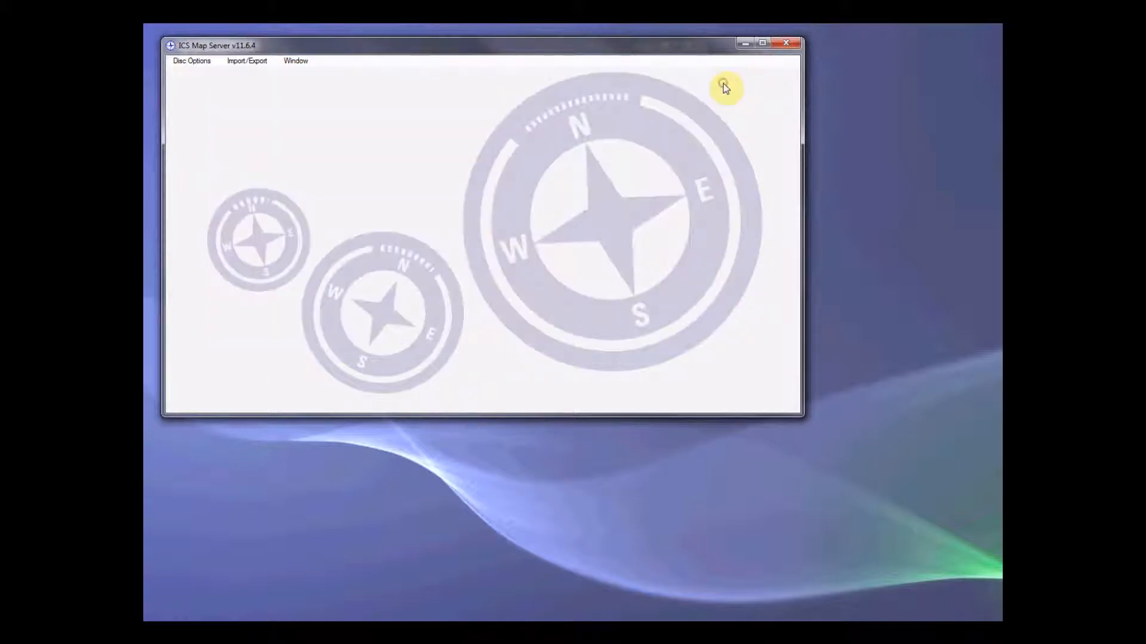
Open the Worldwide Builder for local and FTP data and expand its Map Area Selector settings
{"action": "left_click", "coordinate": [244, 62]}
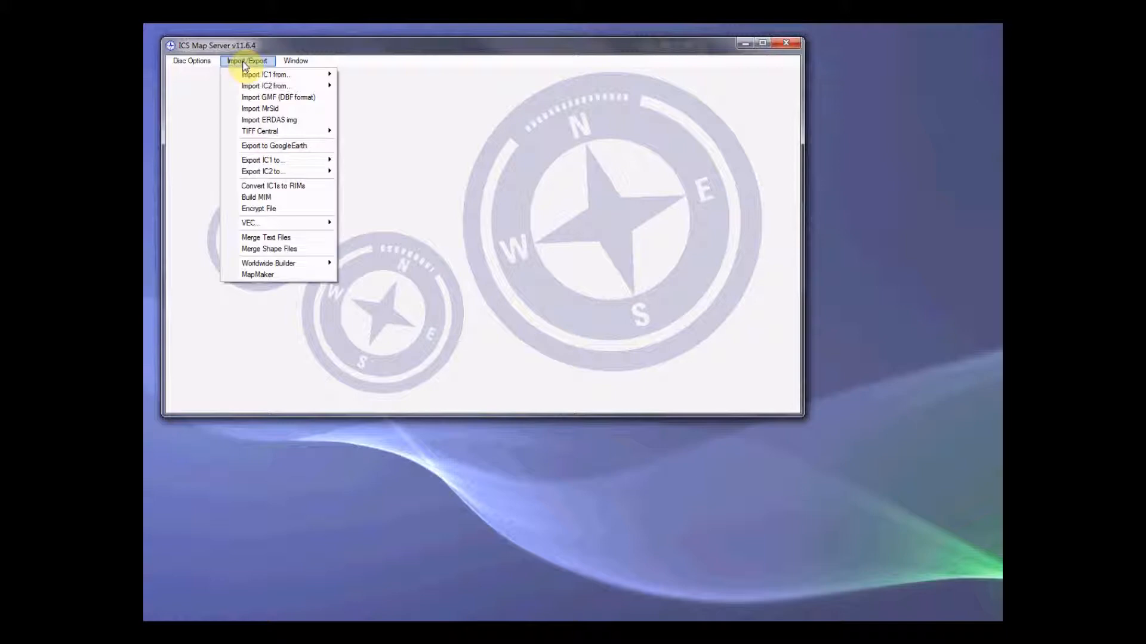
{"action": "mouse_move", "coordinate": [287, 266]}
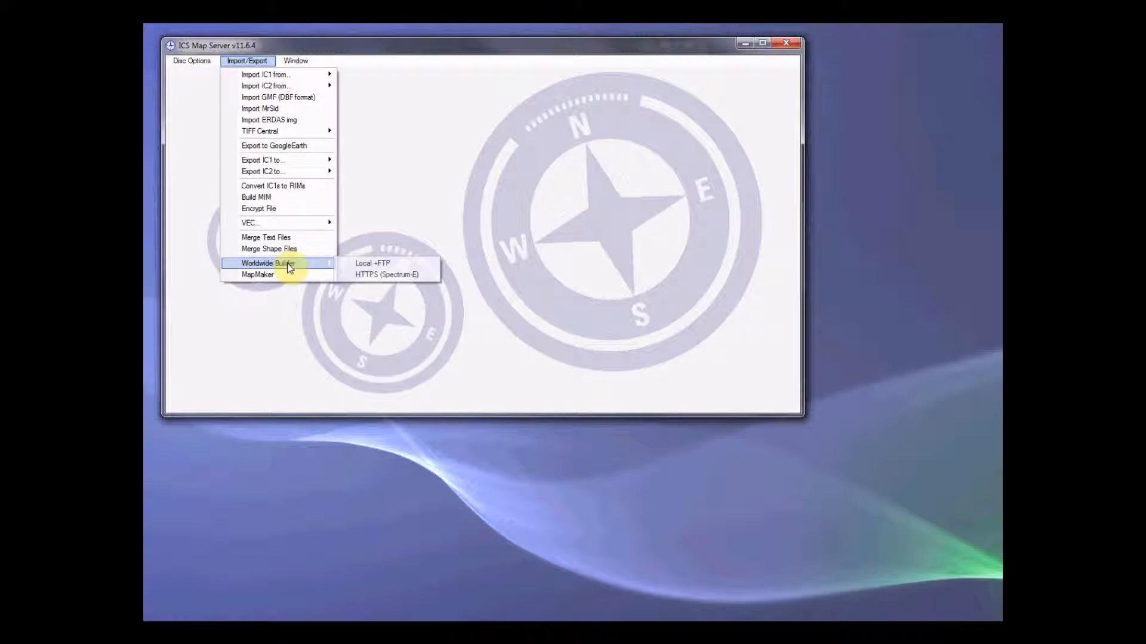
{"action": "left_click", "coordinate": [386, 266]}
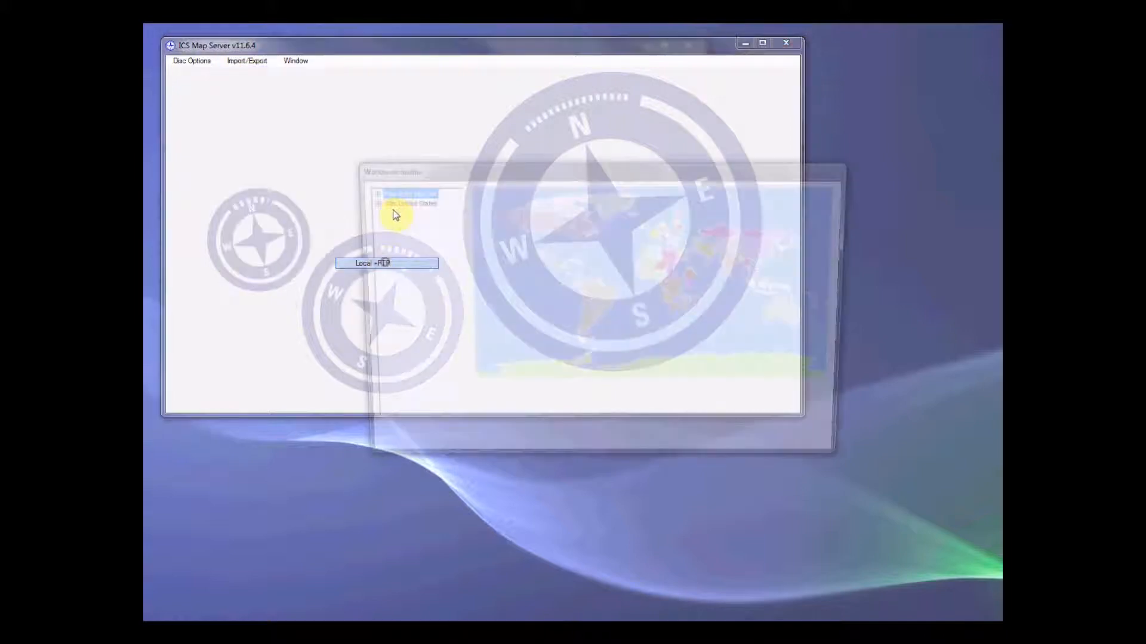
{"action": "left_click", "coordinate": [382, 192]}
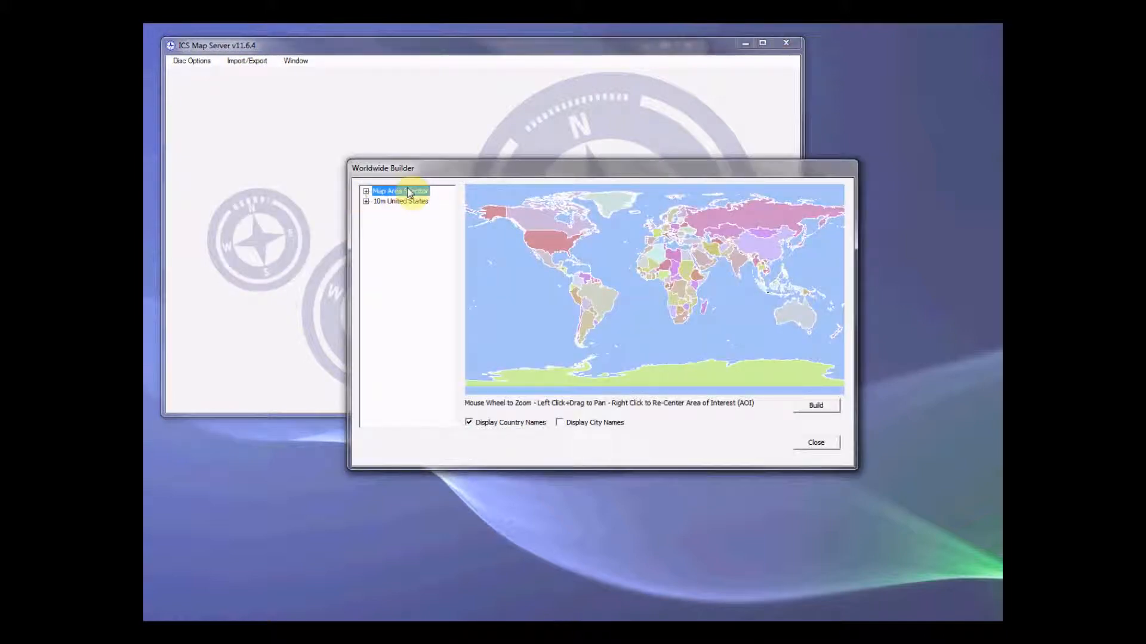
{"action": "left_click", "coordinate": [366, 192]}
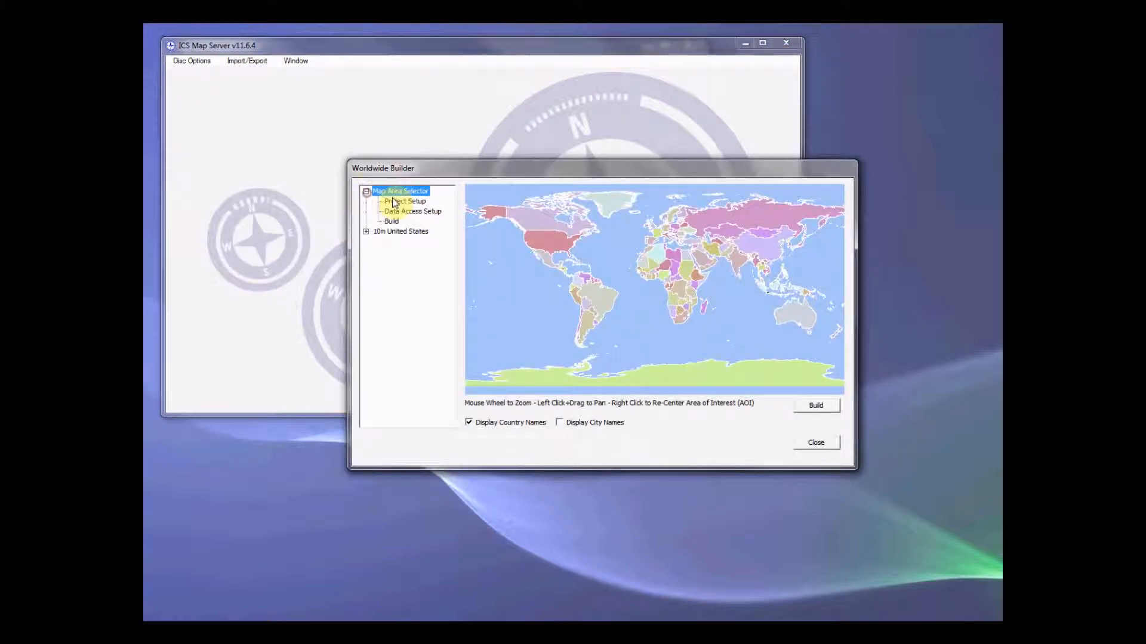
{"action": "left_click_drag", "start_coordinate": [423, 173], "coordinate": [306, 87]}
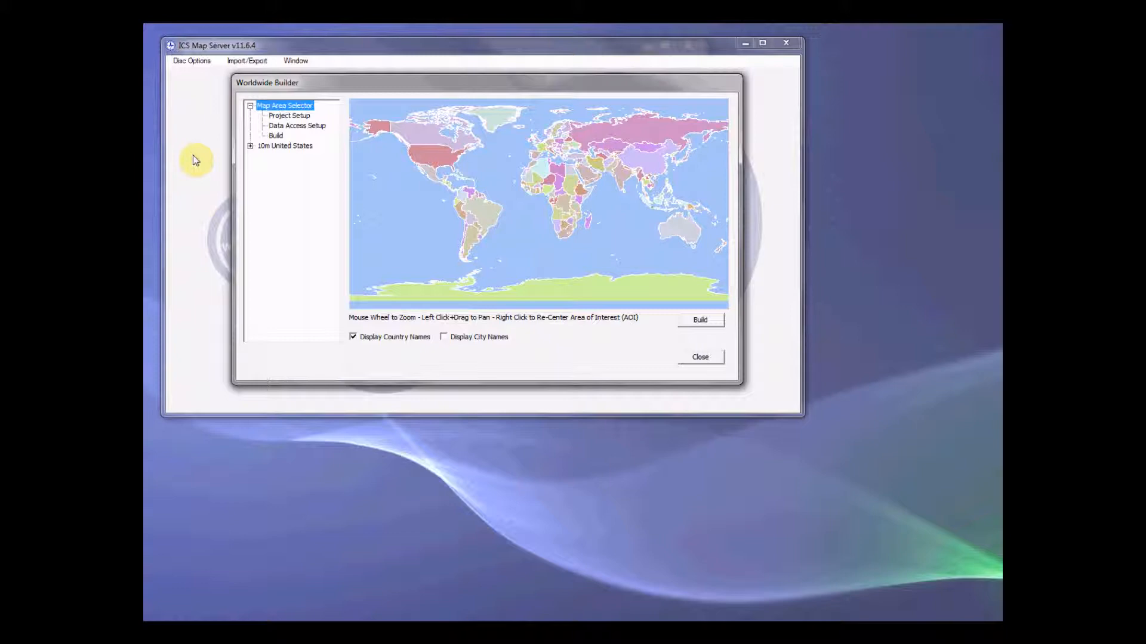
Set the project's projection to the user-defined code 4UTS48
{"action": "left_click", "coordinate": [290, 116]}
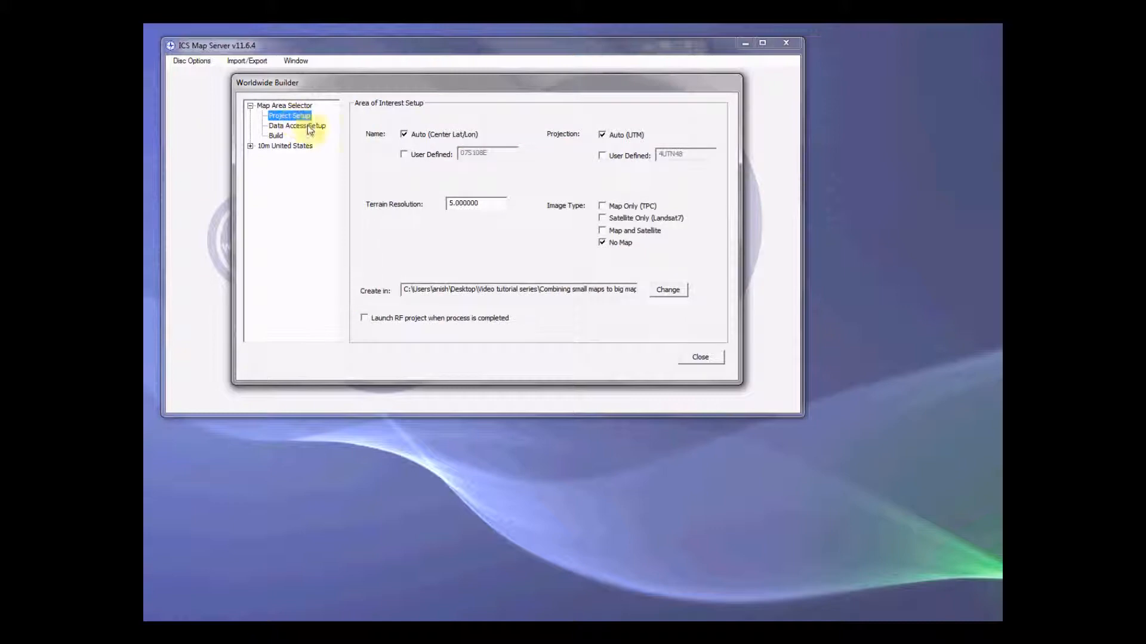
{"action": "left_click", "coordinate": [619, 159]}
{"action": "left_click", "coordinate": [675, 155]}
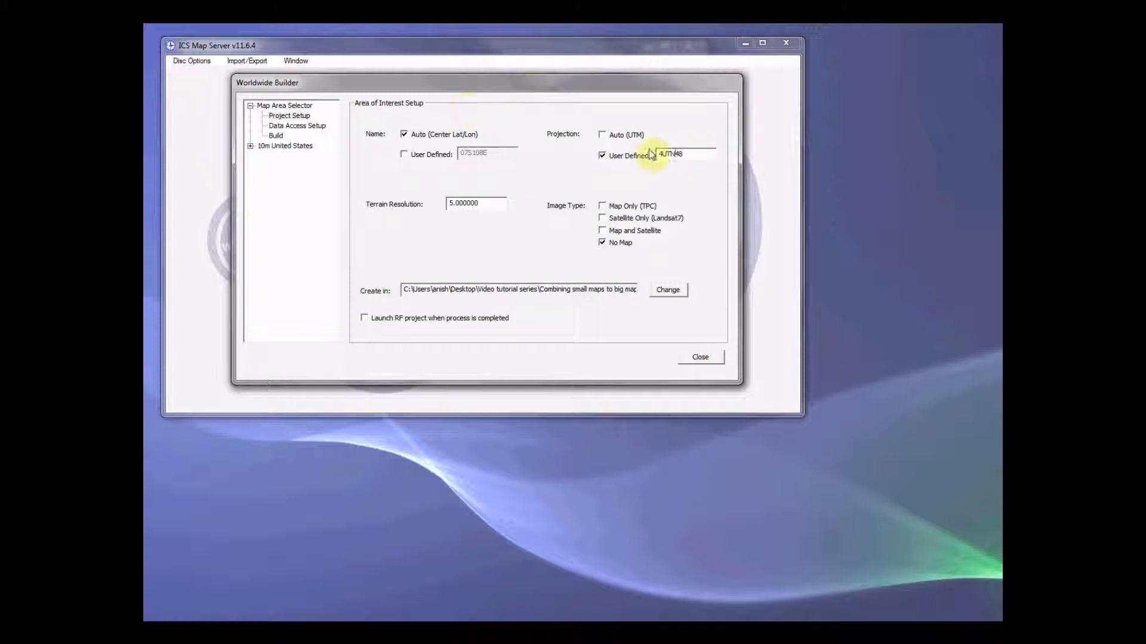
{"action": "key", "text": "BackSpace"}
{"action": "type", "text": "S"}
{"action": "left_click_drag", "start_coordinate": [690, 154], "coordinate": [646, 162]}
Give the project the user-defined name BandungMap
{"action": "left_click", "coordinate": [404, 154]}
{"action": "left_click_drag", "start_coordinate": [499, 152], "coordinate": [454, 154]}
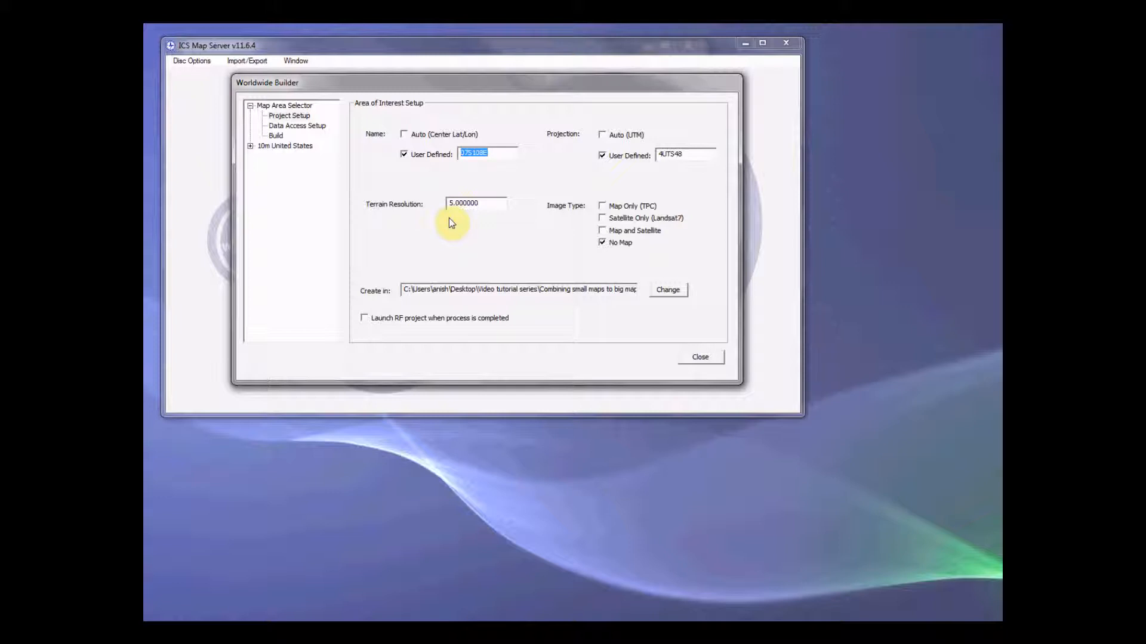
{"action": "type", "text": "BandungMap"}
Review the project's terrain resolution, its data access settings and the build preview
{"action": "double_click", "coordinate": [452, 203]}
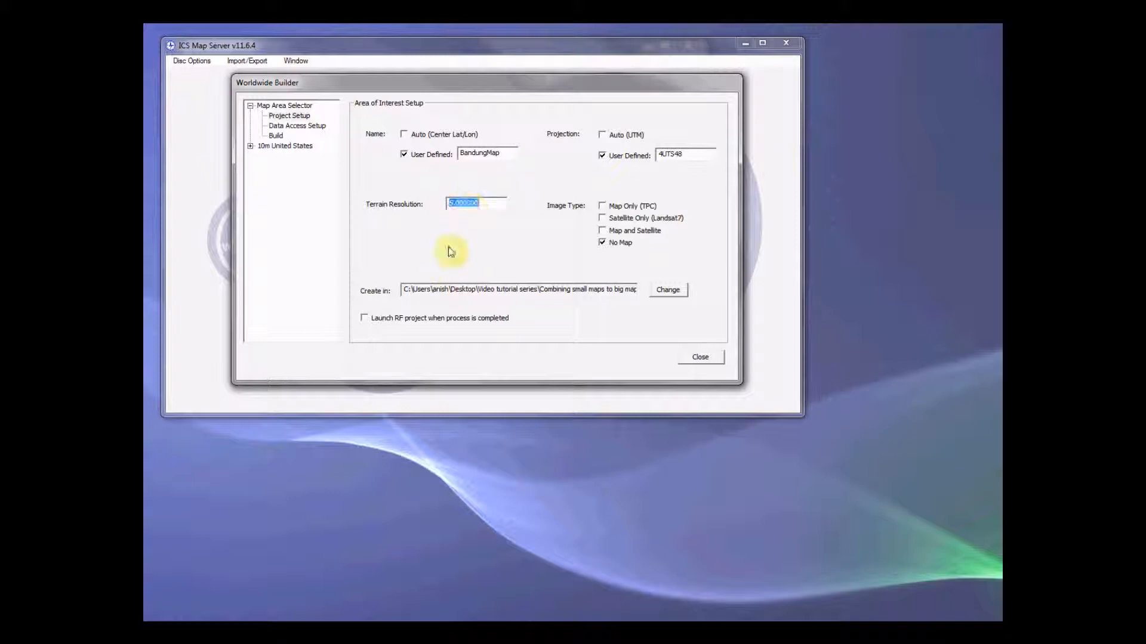
{"action": "left_click", "coordinate": [455, 206]}
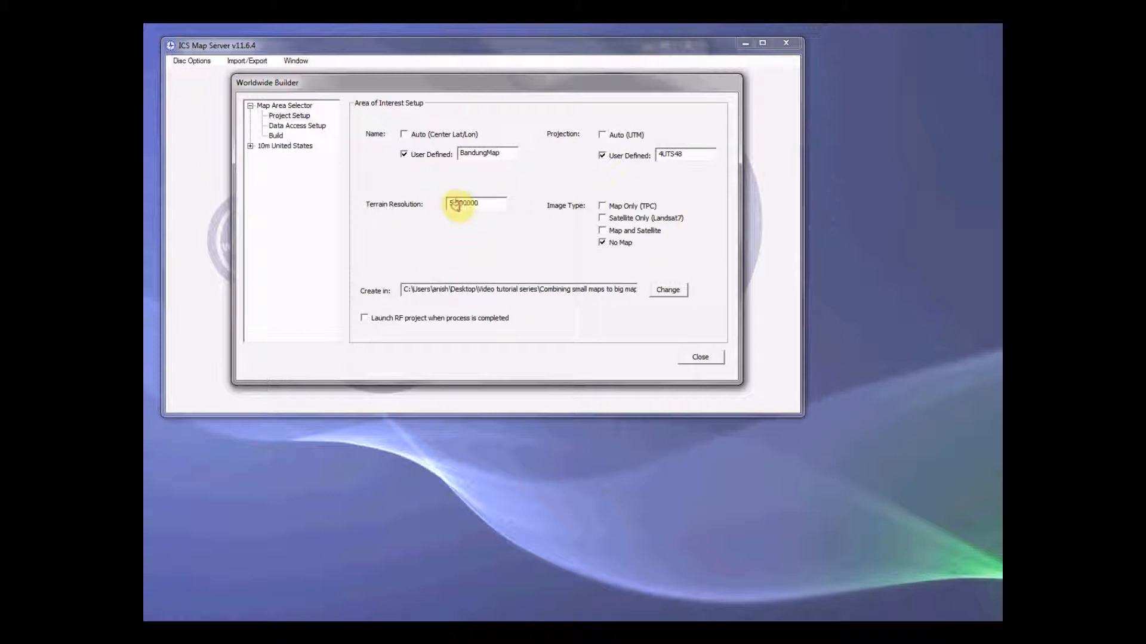
{"action": "left_click", "coordinate": [485, 204]}
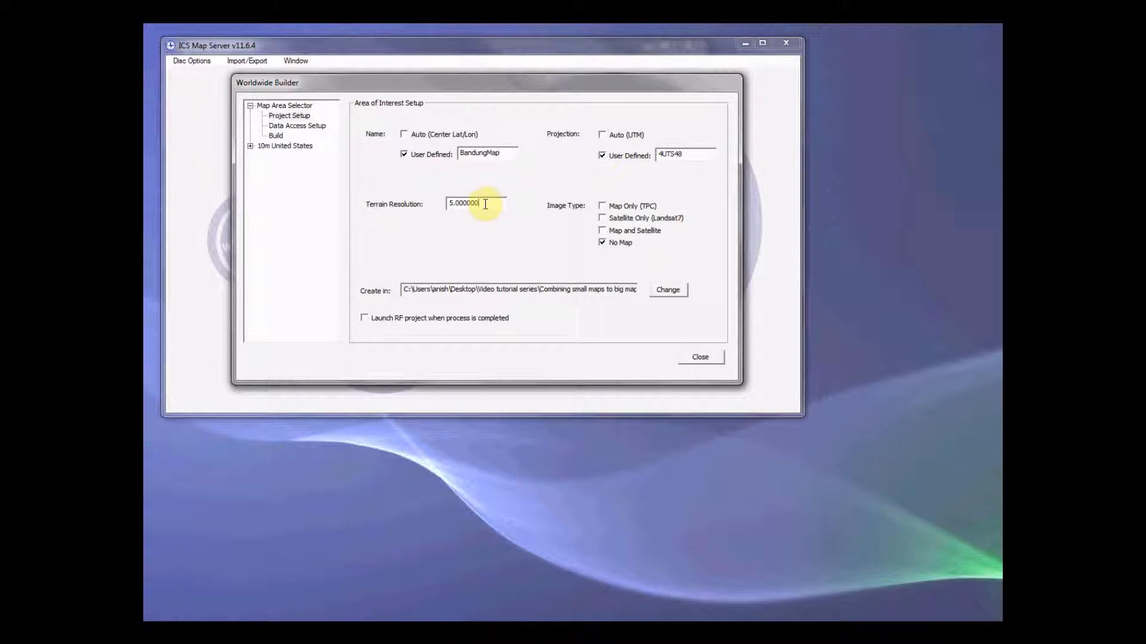
{"action": "left_click_drag", "start_coordinate": [493, 204], "coordinate": [440, 204]}
{"action": "left_click", "coordinate": [316, 125]}
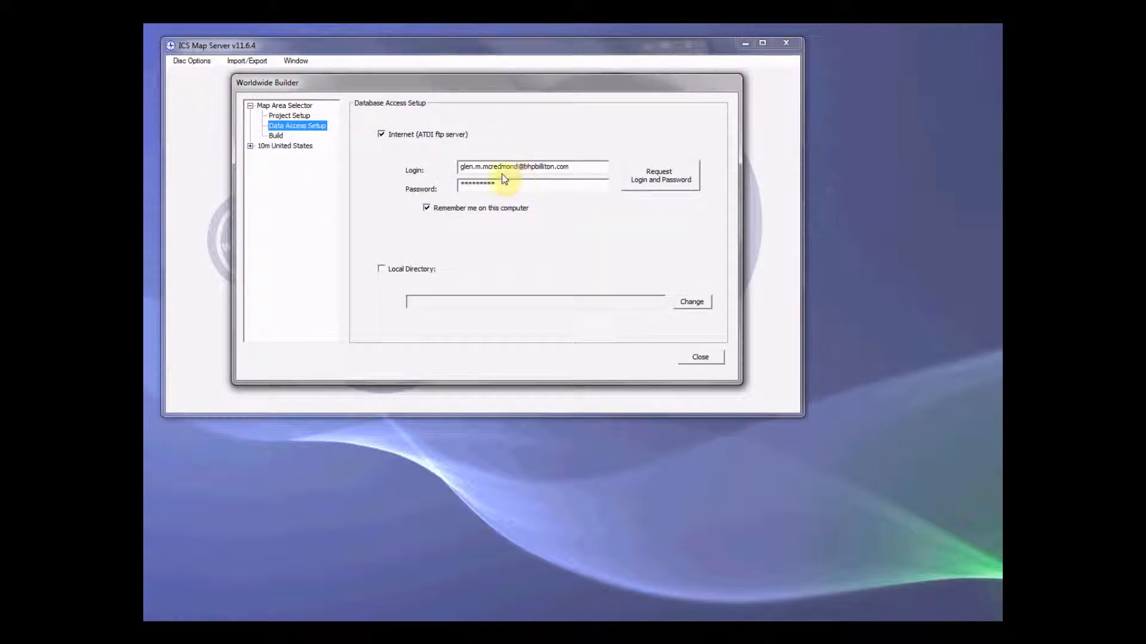
{"action": "left_click", "coordinate": [282, 135]}
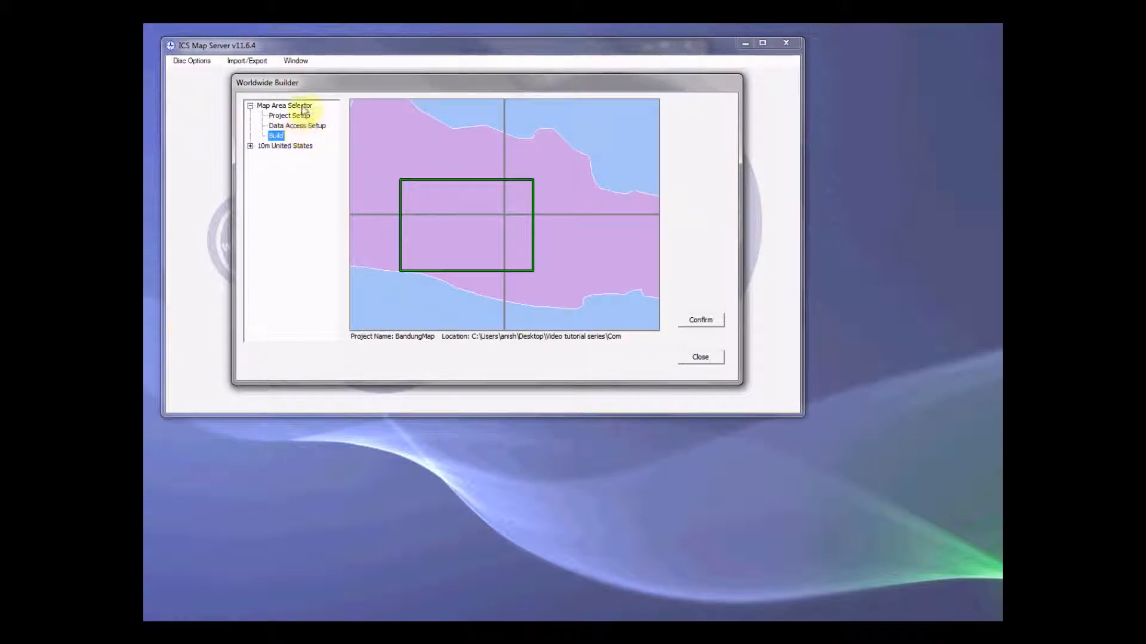
Examine the area of interest over western Java in the Map Area Selector, then its build preview and data access settings
{"action": "left_click", "coordinate": [292, 105]}
{"action": "right_click", "coordinate": [634, 211]}
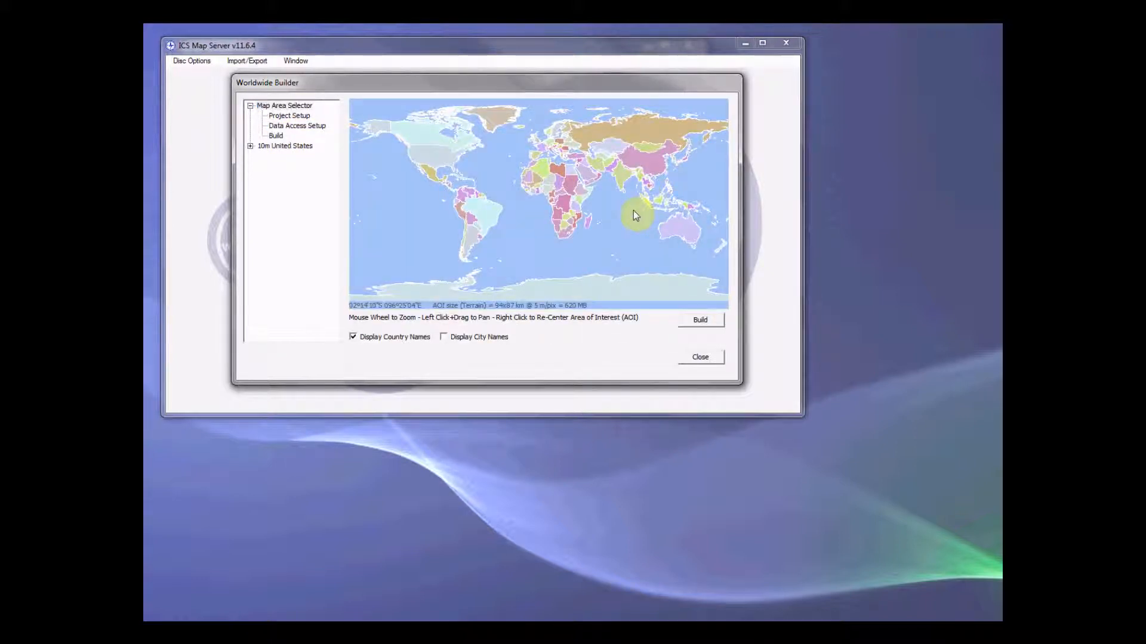
{"action": "scroll", "coordinate": [635, 213], "scroll_direction": "up", "scroll_amount": 3}
{"action": "left_click_drag", "start_coordinate": [656, 207], "coordinate": [541, 196]}
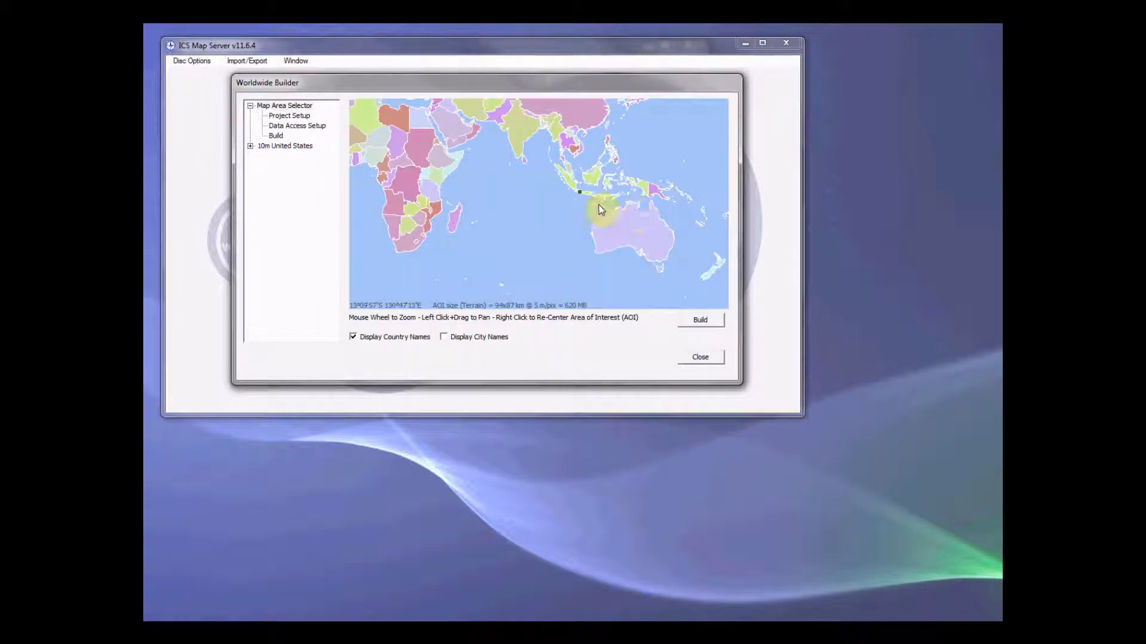
{"action": "scroll", "coordinate": [609, 201], "scroll_direction": "up", "scroll_amount": 3}
{"action": "left_click_drag", "start_coordinate": [610, 199], "coordinate": [532, 200]}
{"action": "scroll", "coordinate": [550, 206], "scroll_direction": "up", "scroll_amount": 2}
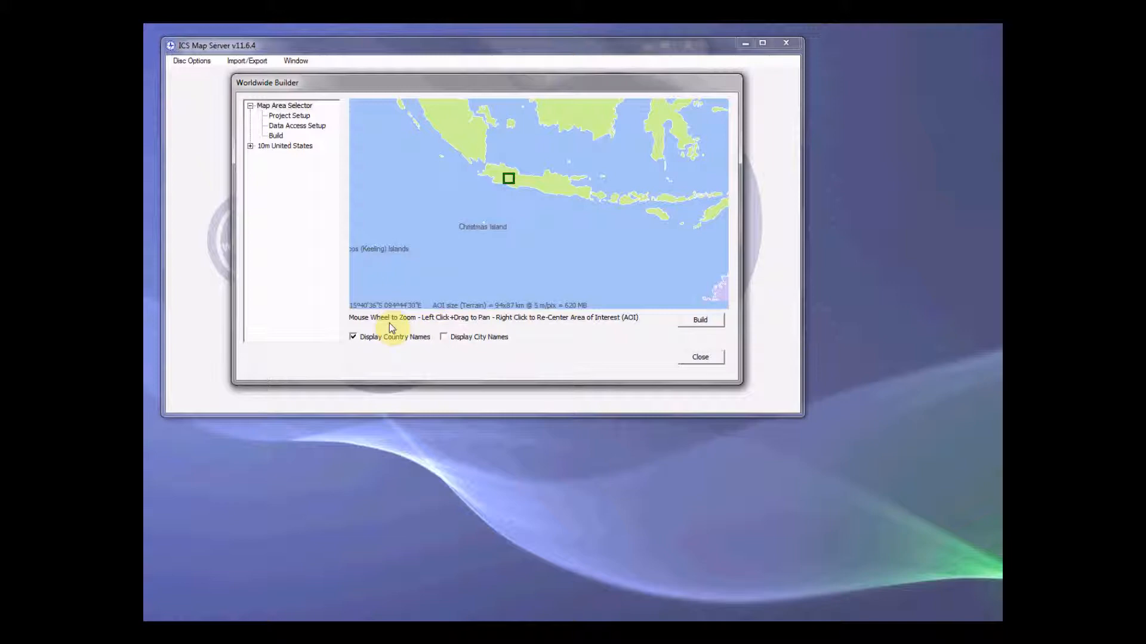
{"action": "scroll", "coordinate": [537, 182], "scroll_direction": "up", "scroll_amount": 3}
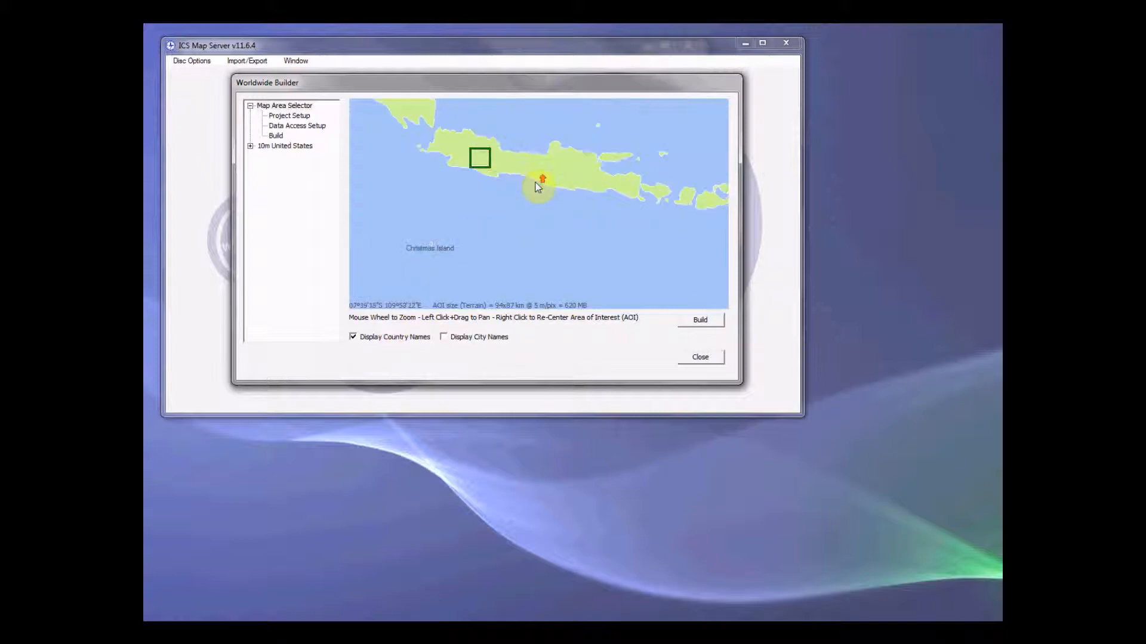
{"action": "left_click_drag", "start_coordinate": [500, 197], "coordinate": [555, 286]}
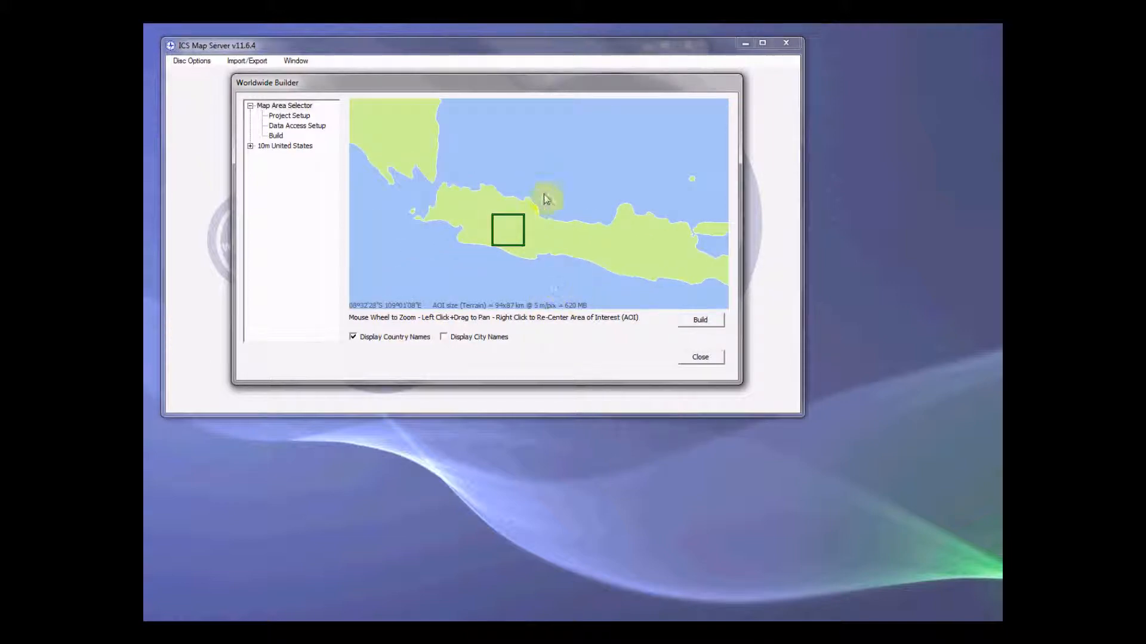
{"action": "scroll", "coordinate": [552, 218], "scroll_direction": "up", "scroll_amount": 2}
{"action": "scroll", "coordinate": [529, 206], "scroll_direction": "up", "scroll_amount": 2}
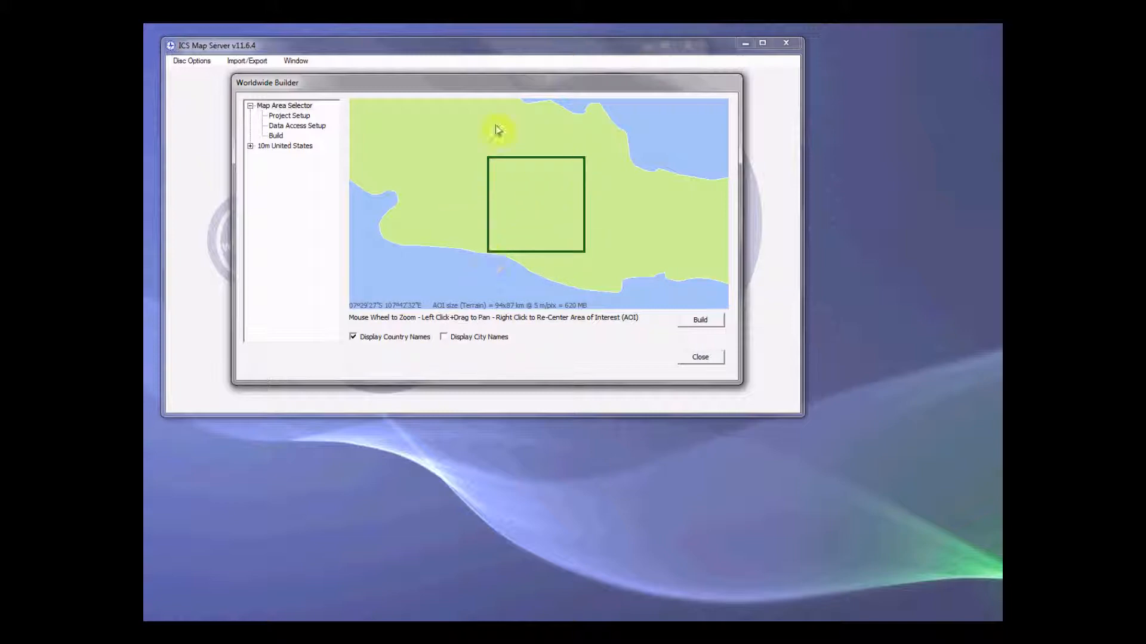
{"action": "left_click", "coordinate": [696, 320]}
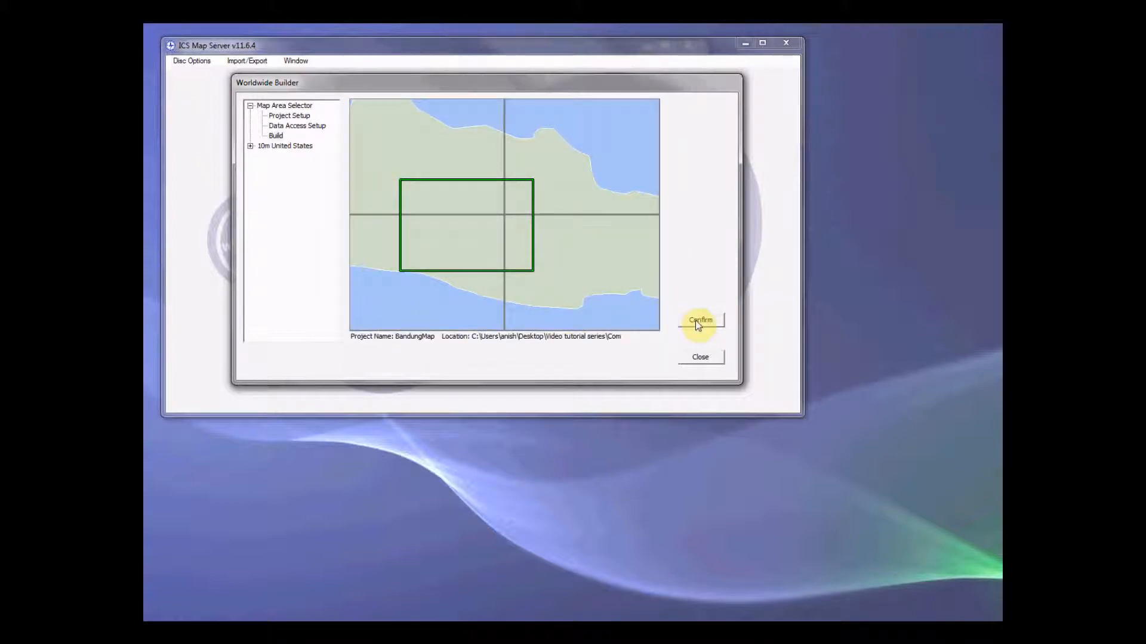
{"action": "left_click", "coordinate": [299, 126]}
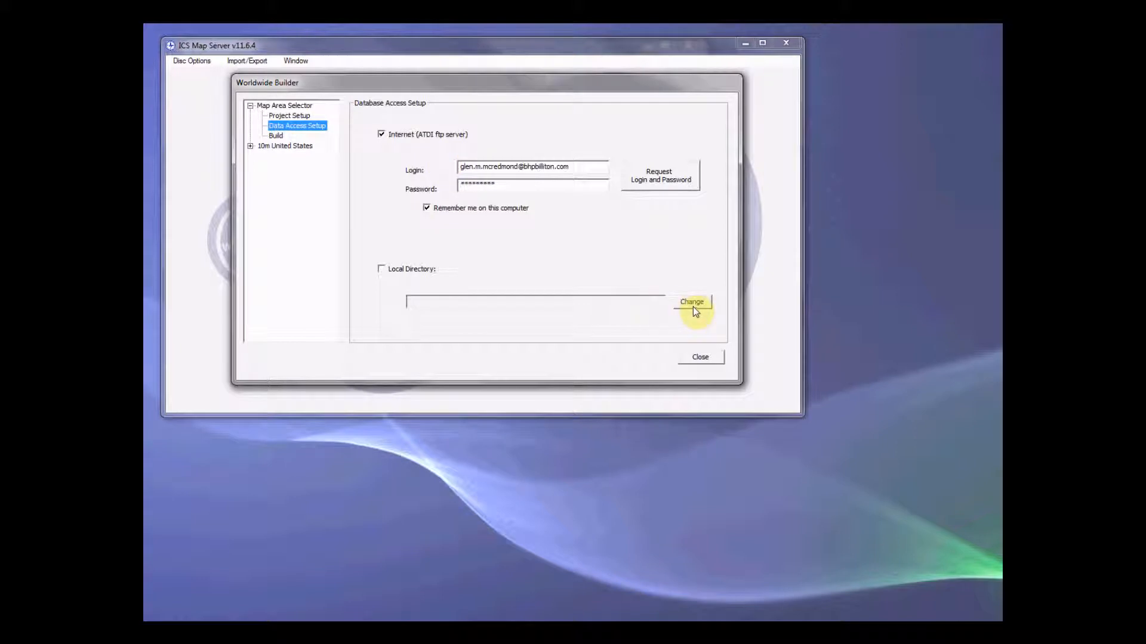
Set the project destination to a new BandungMap folder inside Combining small maps to big map, then confirm the build
{"action": "left_click", "coordinate": [294, 116]}
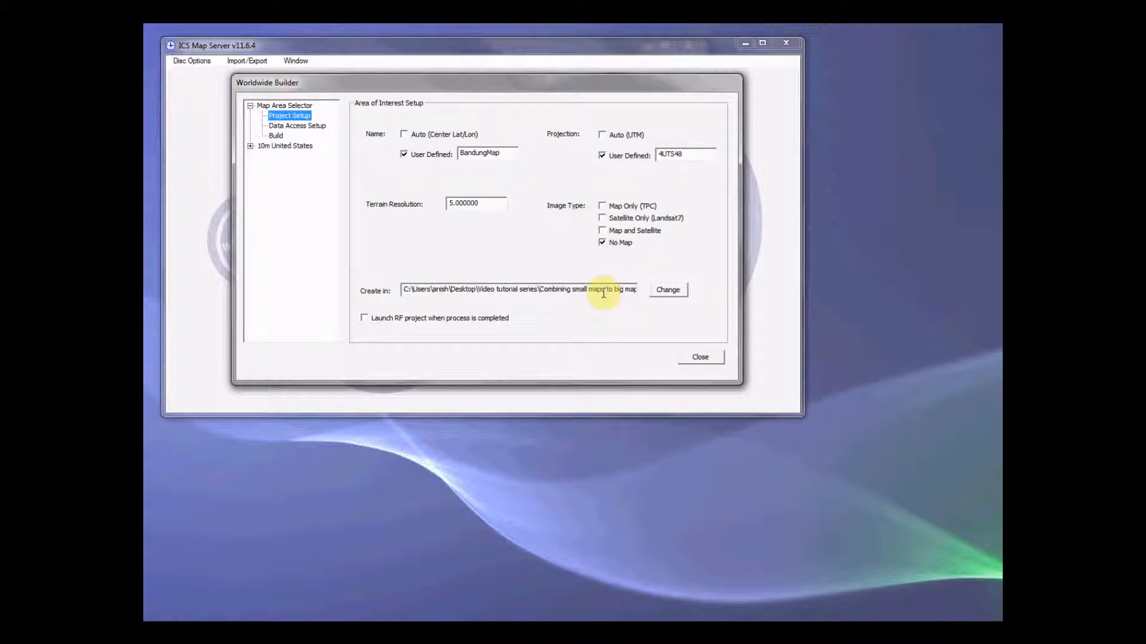
{"action": "left_click", "coordinate": [666, 290]}
{"action": "left_click", "coordinate": [606, 394]}
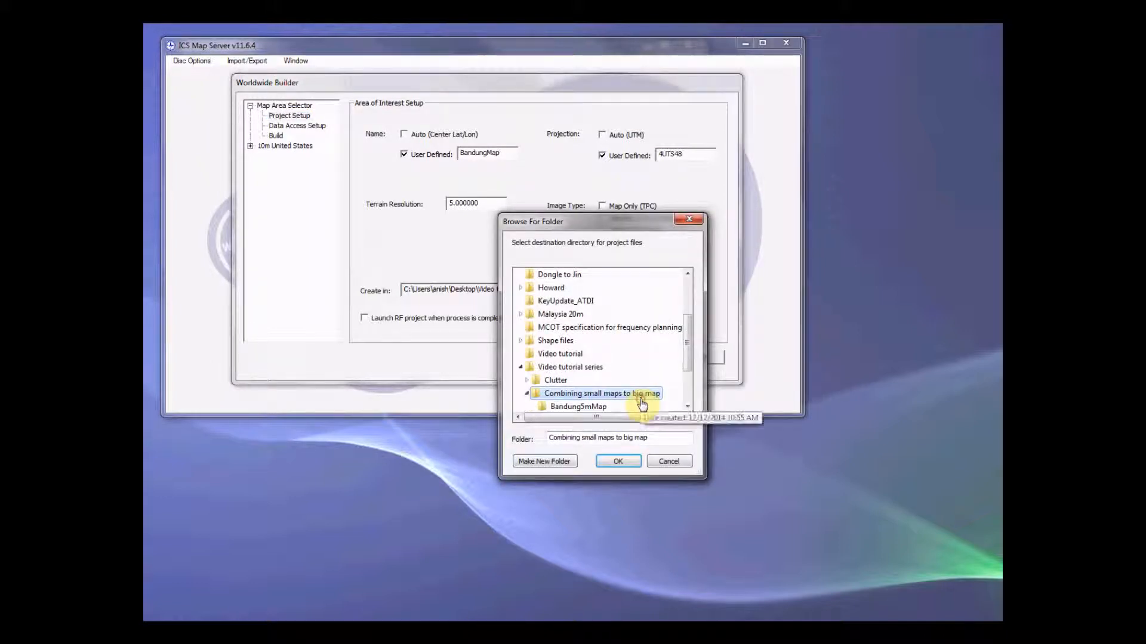
{"action": "left_click", "coordinate": [544, 461]}
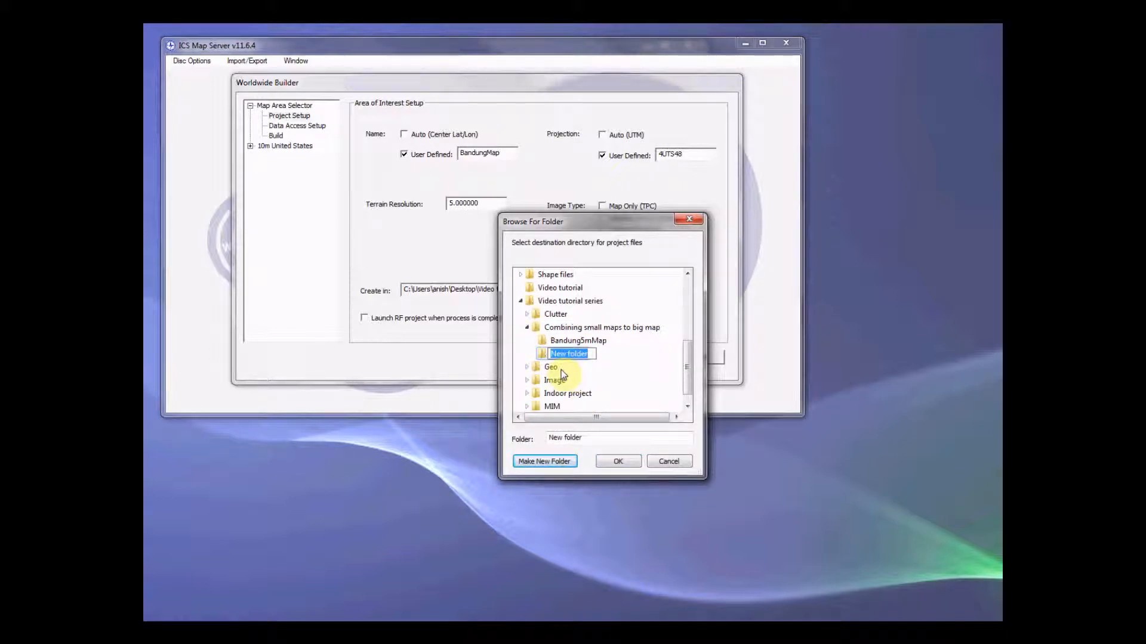
{"action": "type", "text": "BandungMap"}
{"action": "left_click", "coordinate": [639, 349]}
{"action": "left_click", "coordinate": [576, 354]}
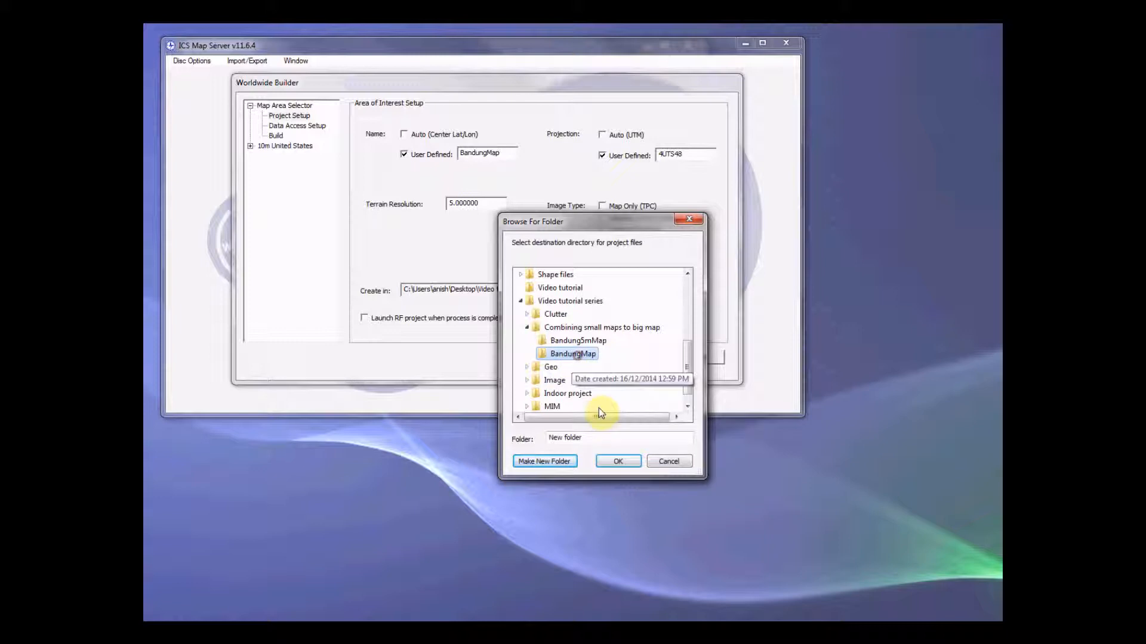
{"action": "left_click", "coordinate": [618, 462]}
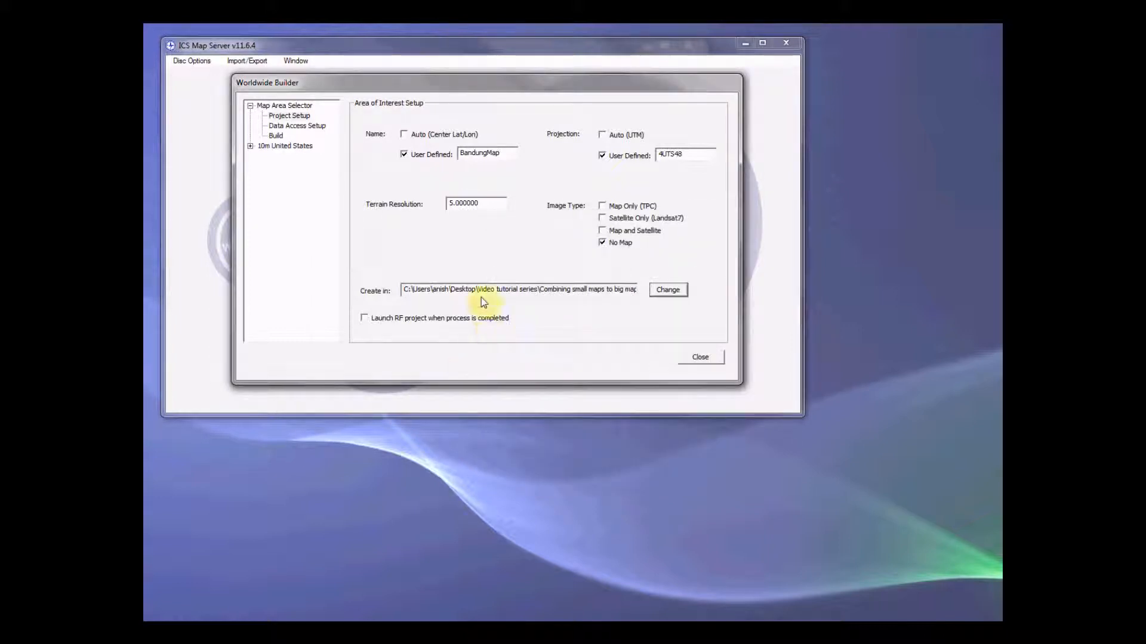
{"action": "left_click", "coordinate": [277, 136]}
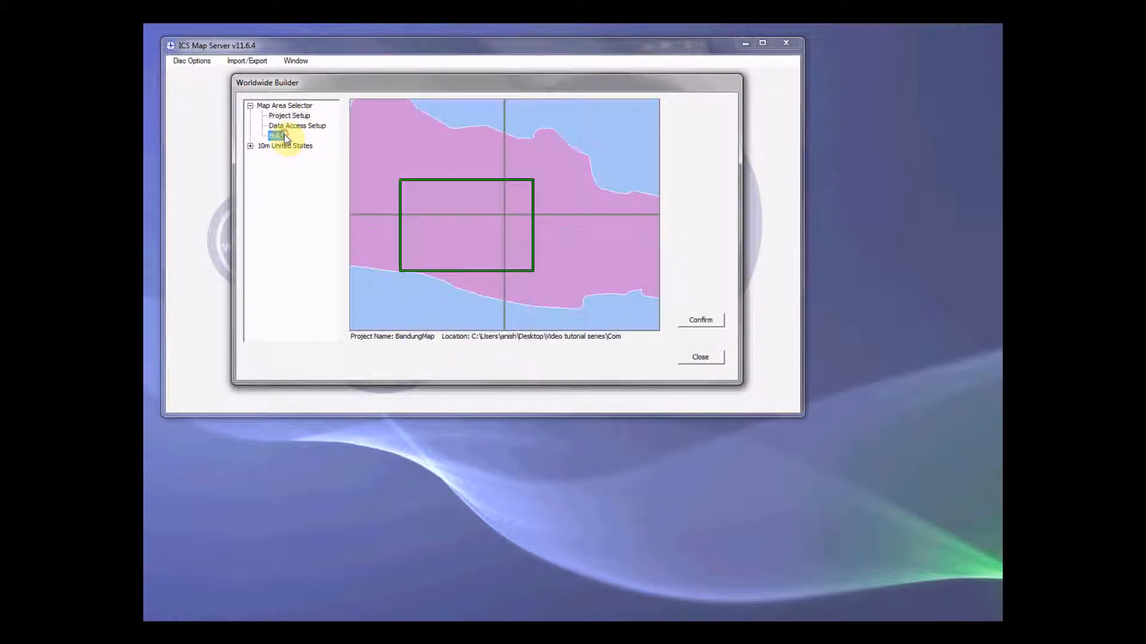
{"action": "left_click", "coordinate": [684, 316]}
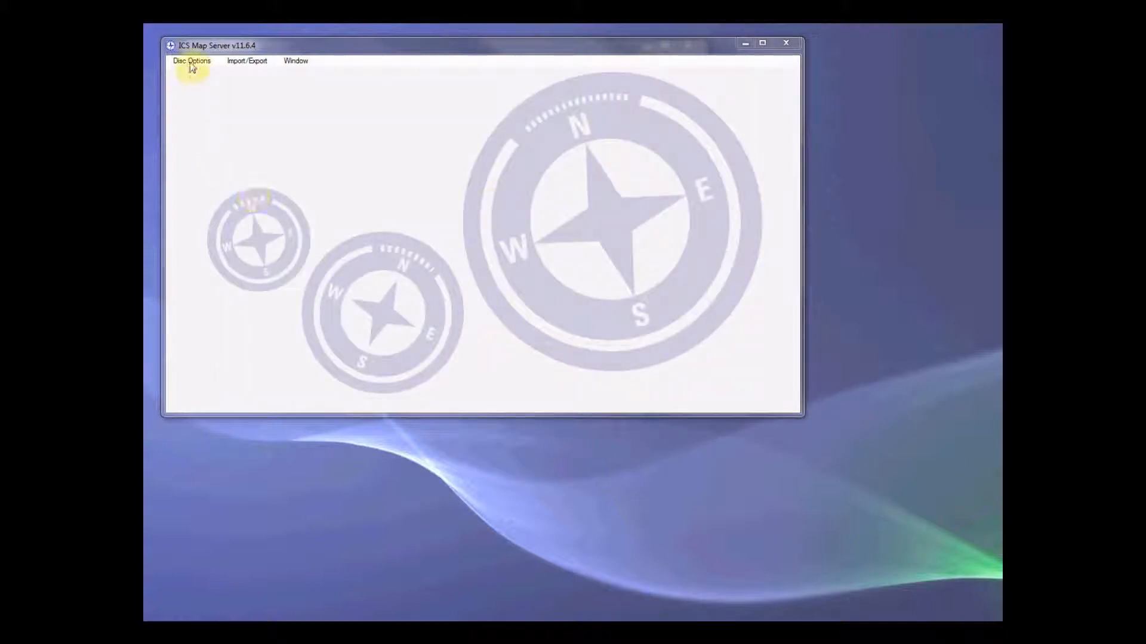
Open the 16-bit terrain map Bandung5mMap.geo from the Bandung5mMap folder
{"action": "left_click", "coordinate": [191, 62]}
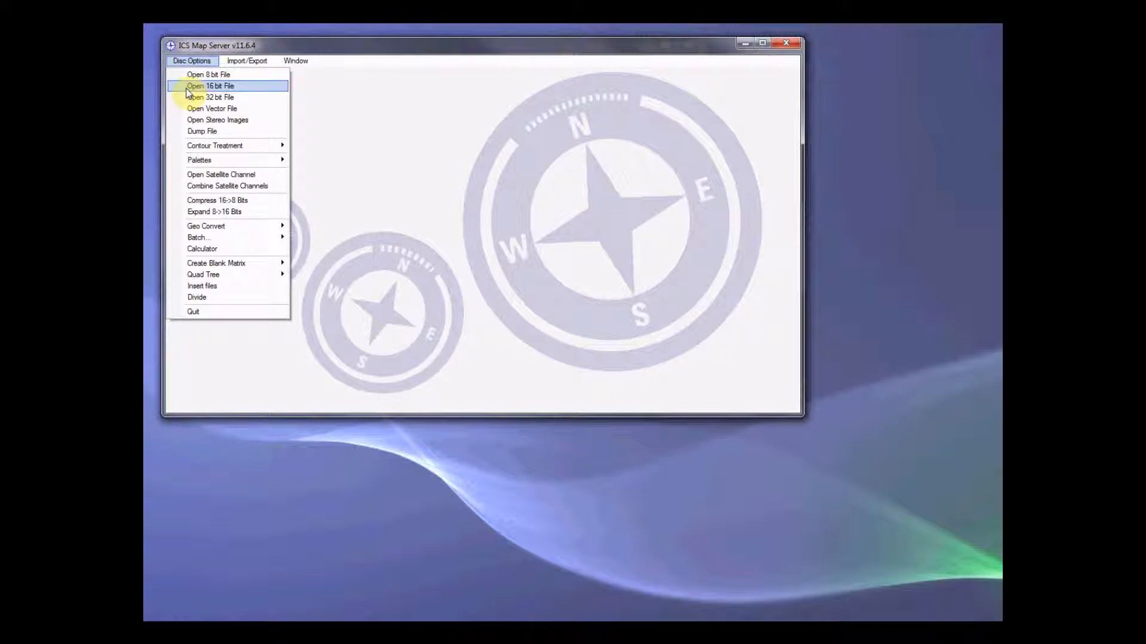
{"action": "left_click", "coordinate": [197, 86]}
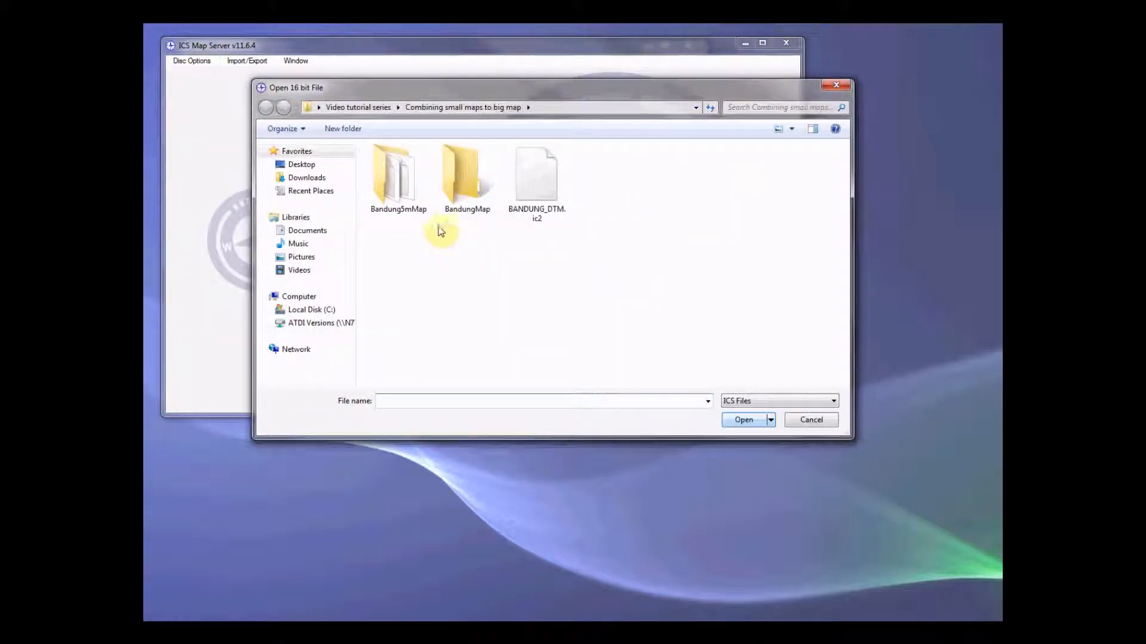
{"action": "left_click", "coordinate": [457, 179]}
{"action": "double_click", "coordinate": [400, 176]}
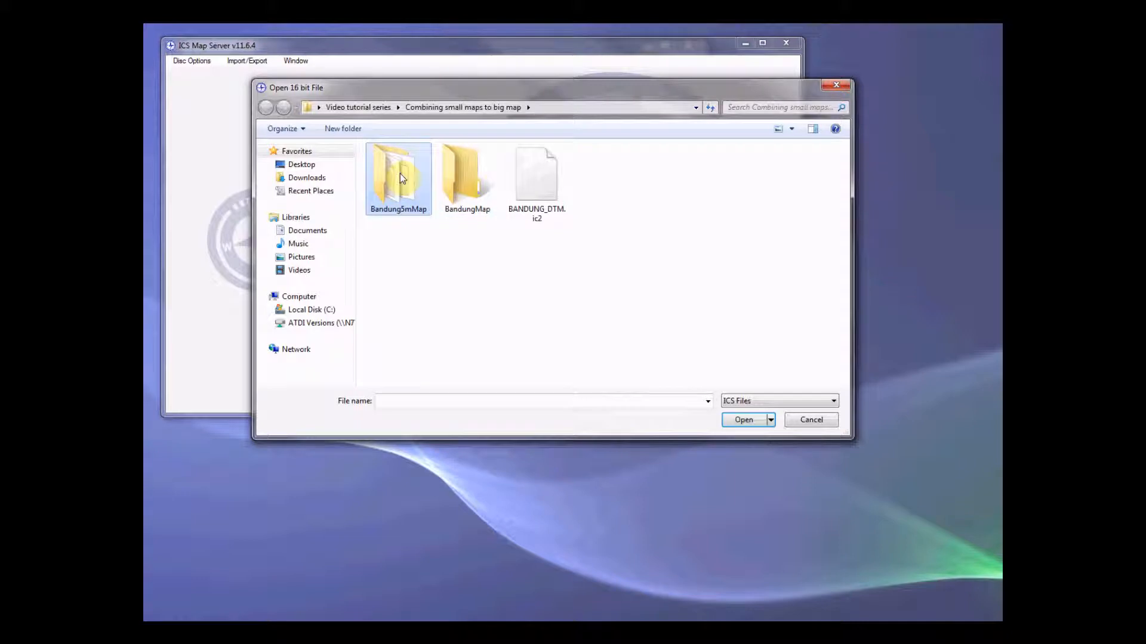
{"action": "double_click", "coordinate": [400, 170]}
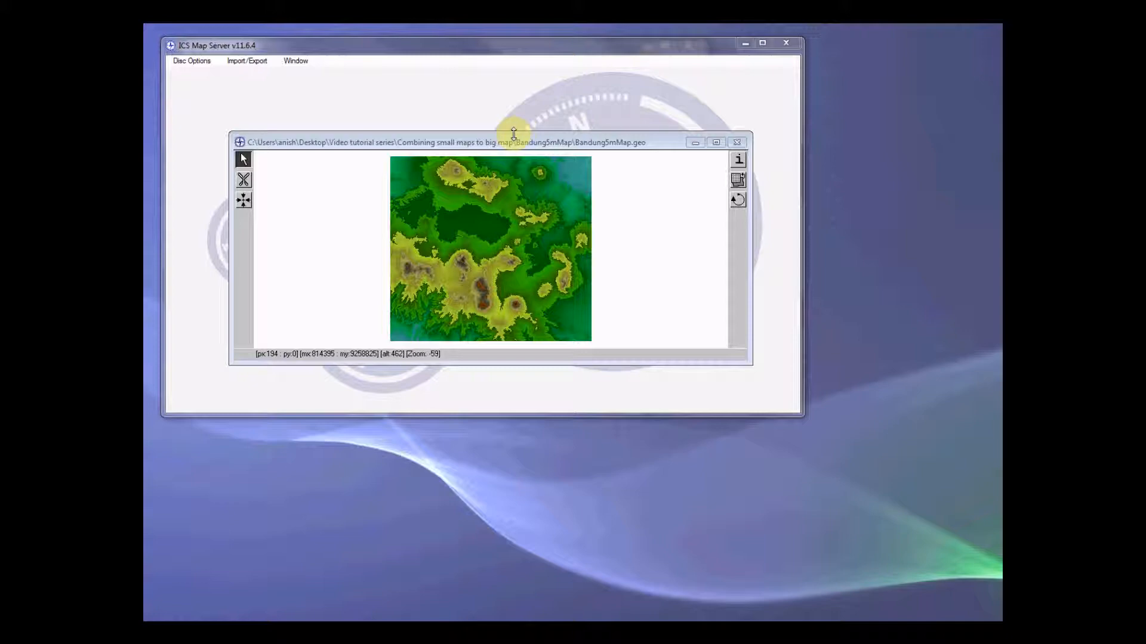
Check the step size and grid code in the properties of Bandung5mMap.geo, then close the map
{"action": "left_click_drag", "start_coordinate": [519, 134], "coordinate": [522, 81]}
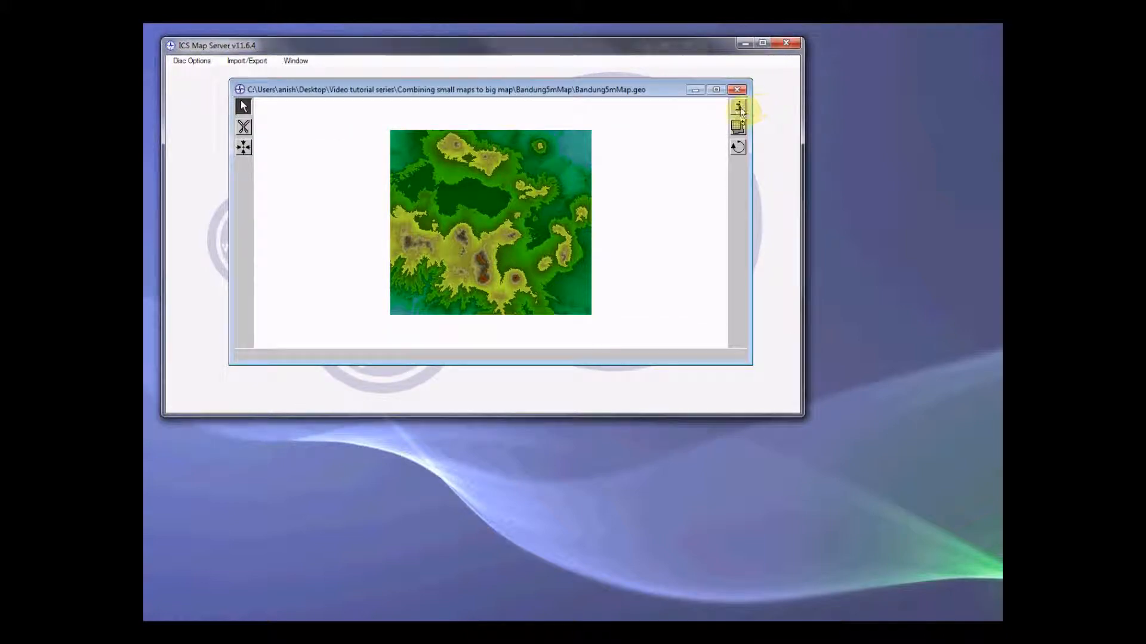
{"action": "left_click", "coordinate": [738, 106]}
{"action": "double_click", "coordinate": [384, 222]}
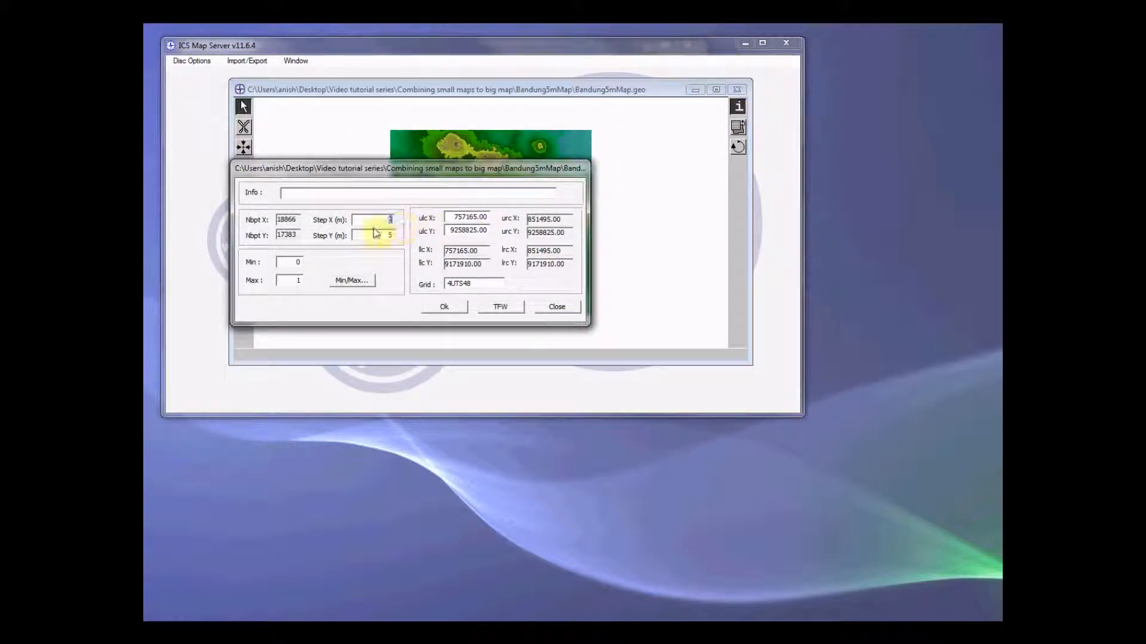
{"action": "double_click", "coordinate": [471, 283]}
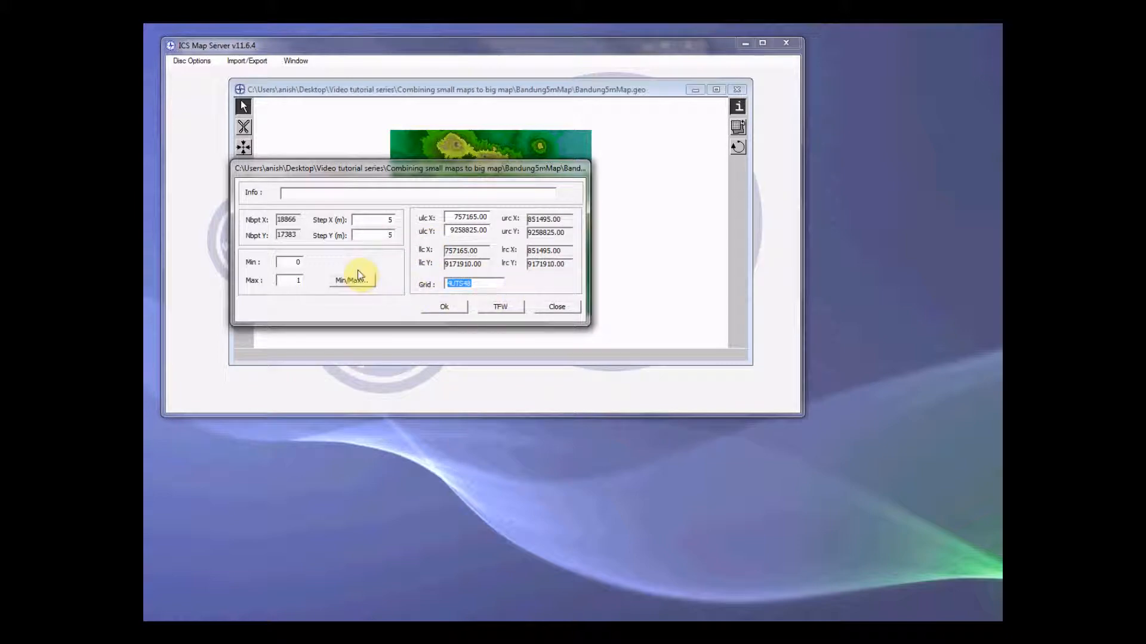
{"action": "left_click", "coordinate": [445, 306]}
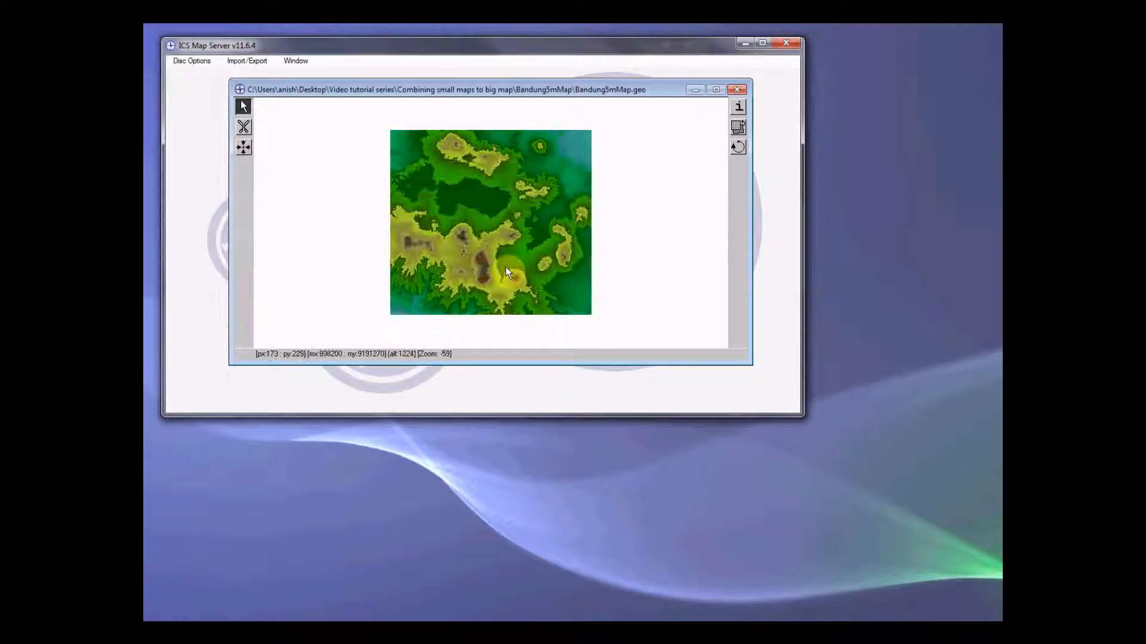
{"action": "left_click", "coordinate": [738, 91]}
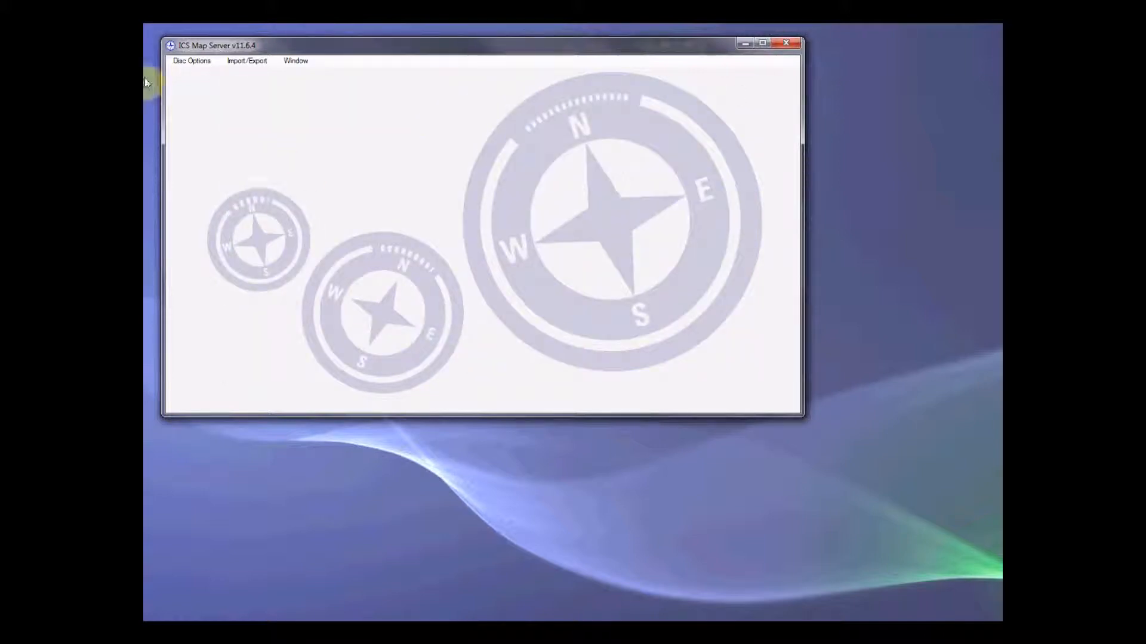
Start inserting files and choose the 16-bit map Bandung5mMap.geo in the Bandung5mMap folder as the destination
{"action": "left_click", "coordinate": [184, 66]}
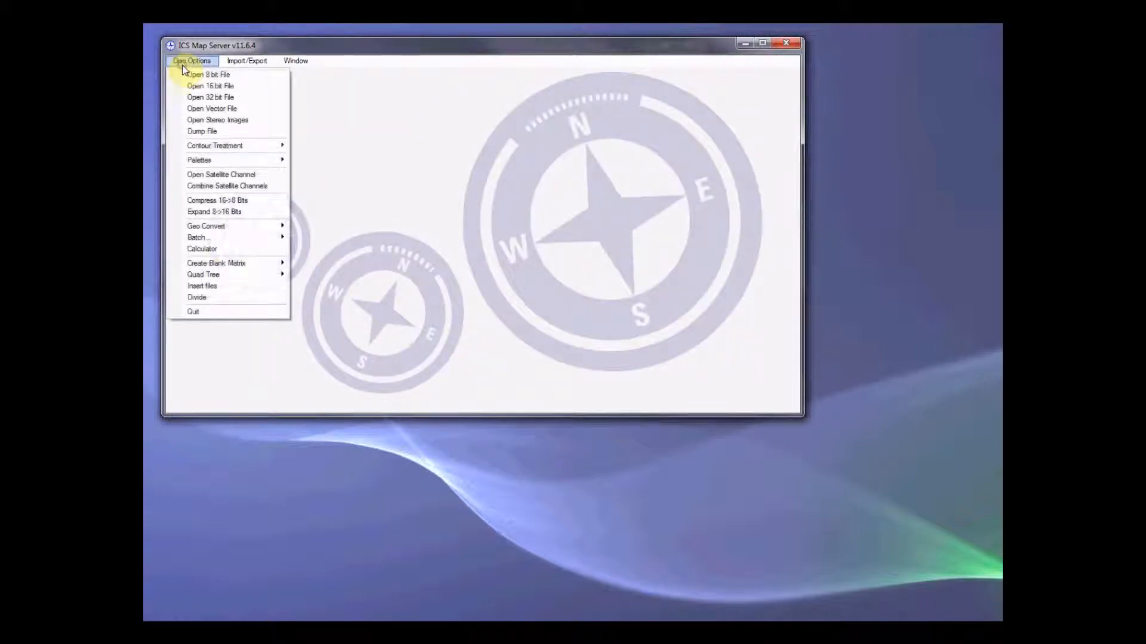
{"action": "left_click", "coordinate": [216, 288]}
{"action": "left_click_drag", "start_coordinate": [571, 202], "coordinate": [427, 103]}
{"action": "left_click", "coordinate": [418, 129]}
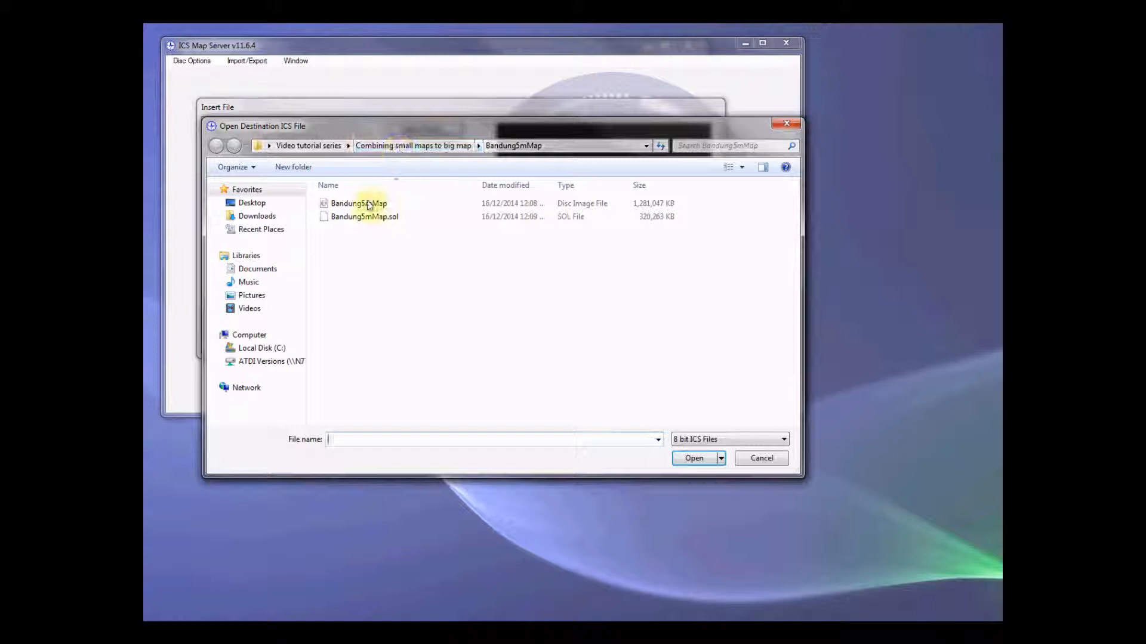
{"action": "left_click", "coordinate": [711, 443]}
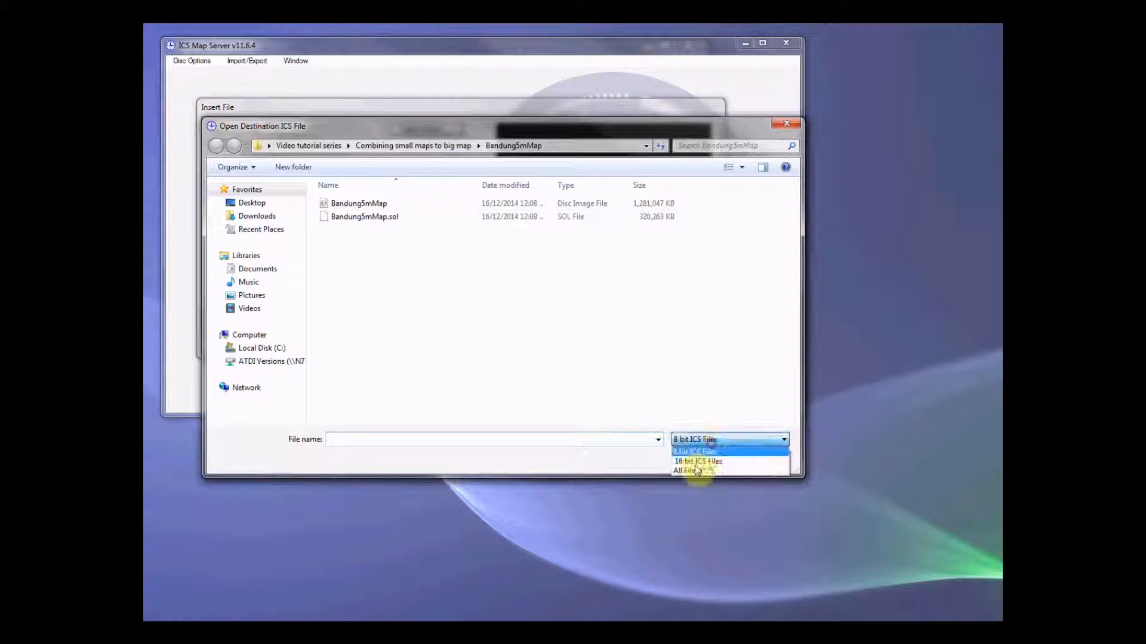
{"action": "left_click", "coordinate": [691, 464]}
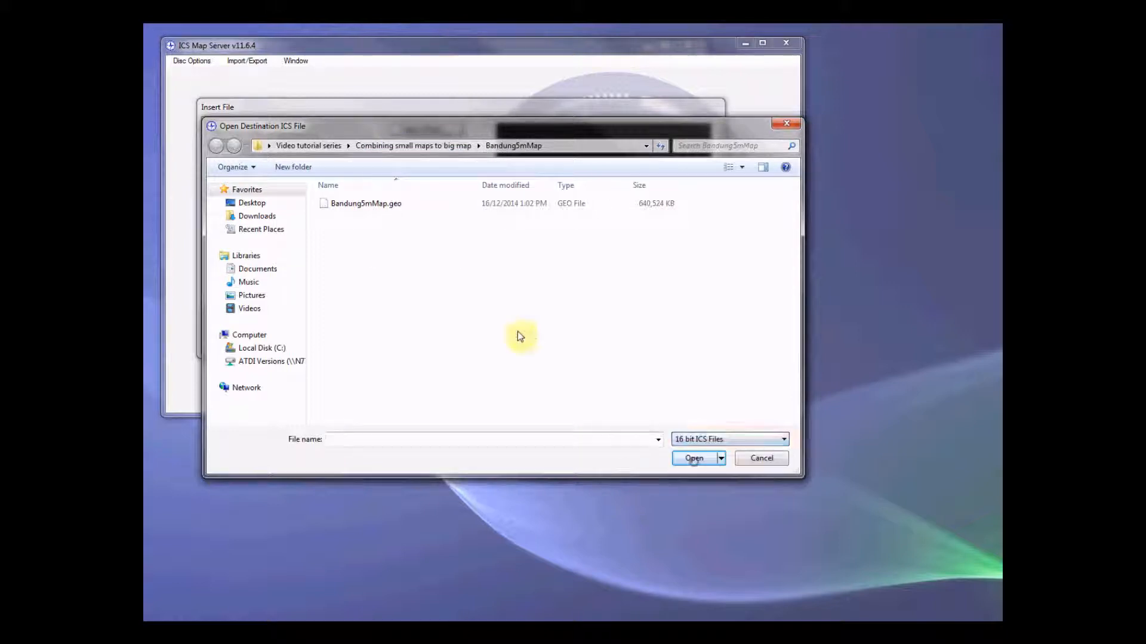
{"action": "double_click", "coordinate": [366, 202]}
Add the 16-bit file BANDUNG_DTM.ic2 from the Combining small maps to big map folder as the source to insert
{"action": "left_click", "coordinate": [427, 173]}
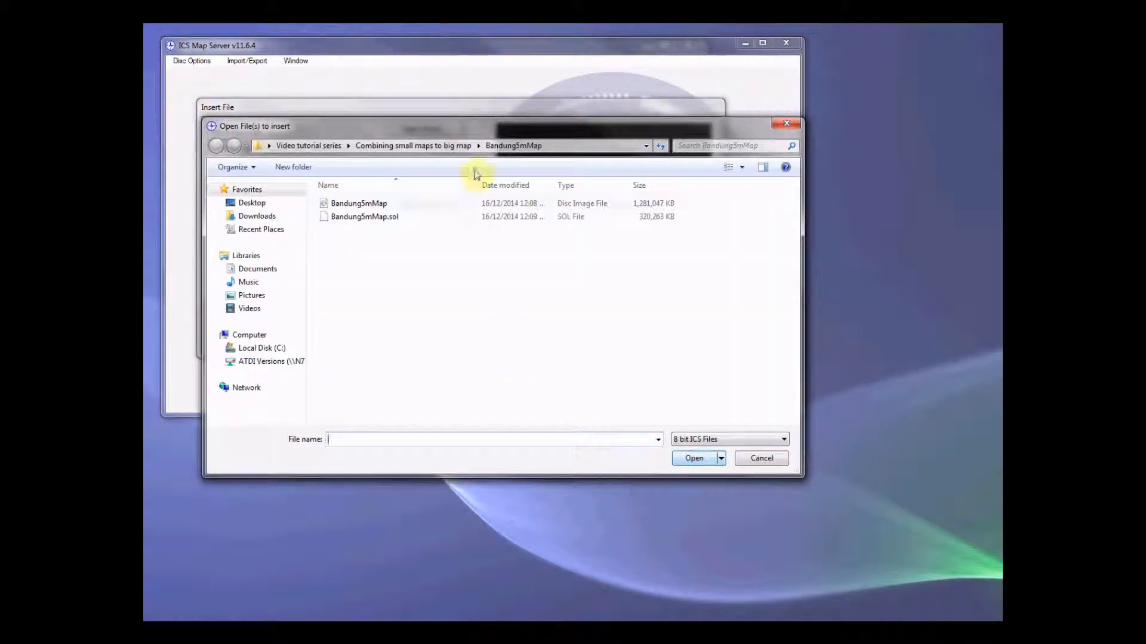
{"action": "left_click", "coordinate": [431, 147]}
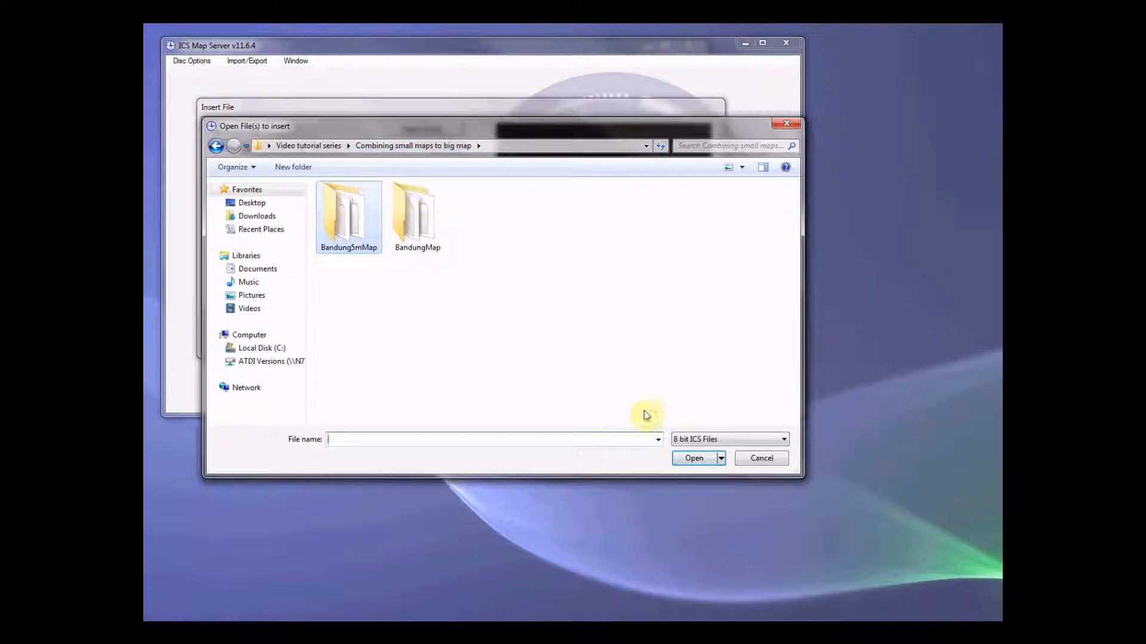
{"action": "left_click", "coordinate": [711, 445]}
{"action": "left_click", "coordinate": [701, 468]}
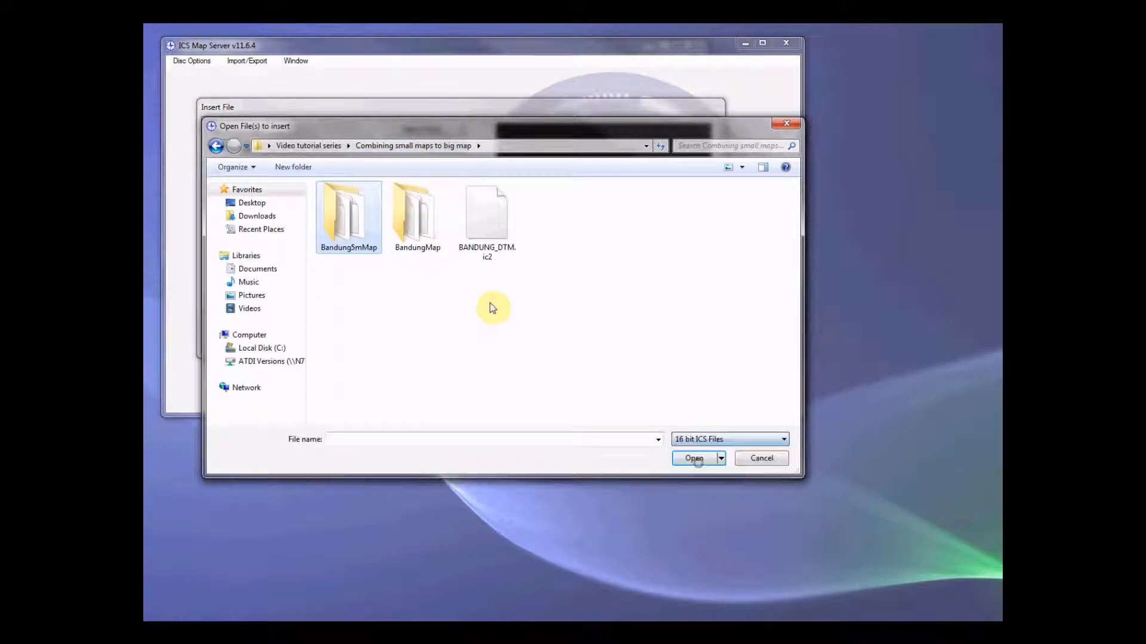
{"action": "left_click", "coordinate": [486, 222]}
{"action": "left_click", "coordinate": [695, 459]}
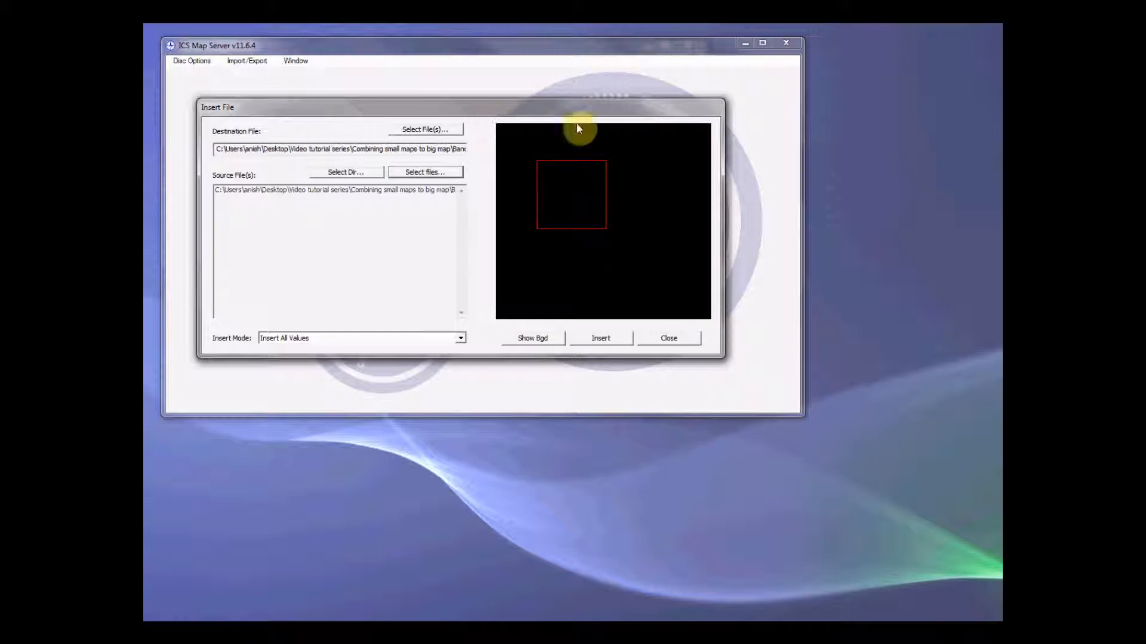
Insert the source into the destination with the Insert All But NoData Values mode, previewing the background first, and close the insert dialog
{"action": "left_click", "coordinate": [444, 339]}
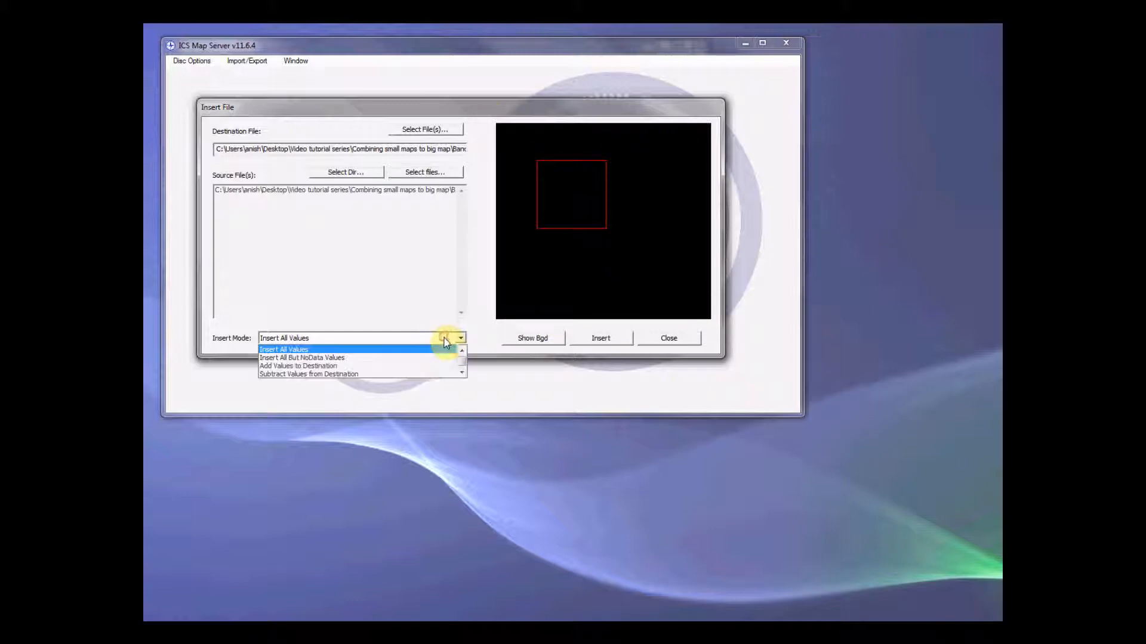
{"action": "left_click", "coordinate": [295, 358]}
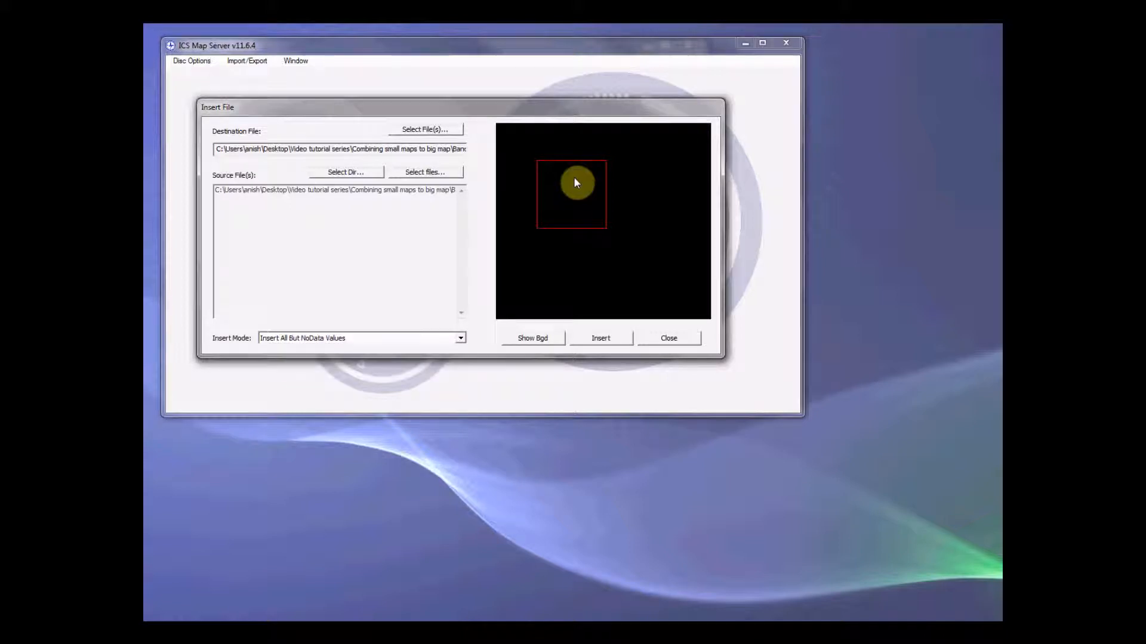
{"action": "left_click", "coordinate": [525, 333]}
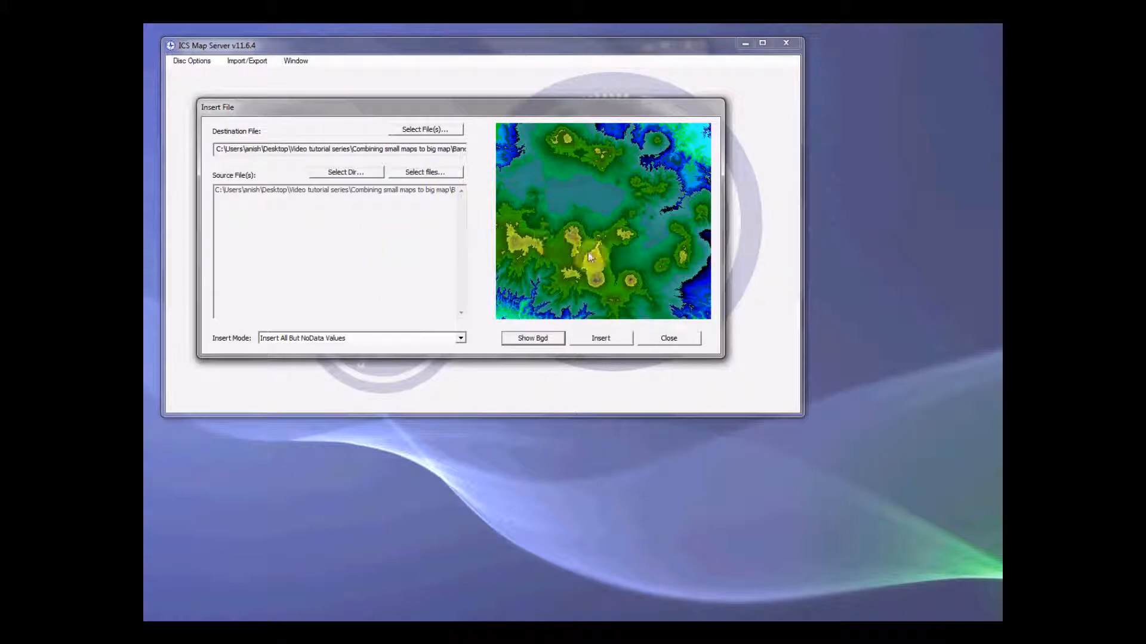
{"action": "left_click", "coordinate": [600, 339]}
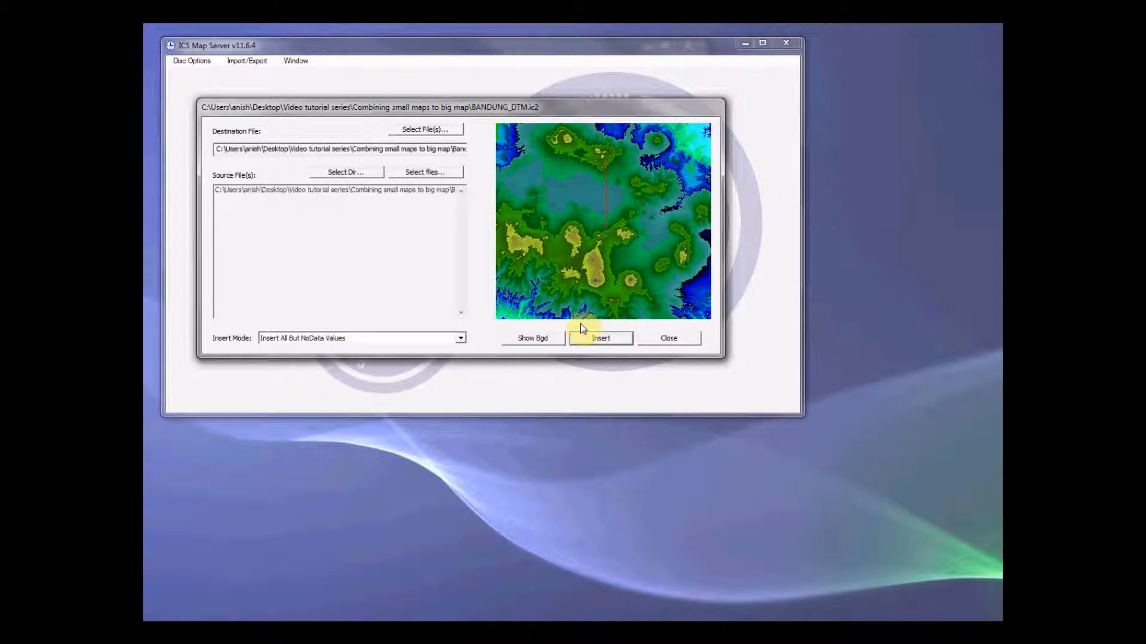
{"action": "left_click", "coordinate": [668, 337]}
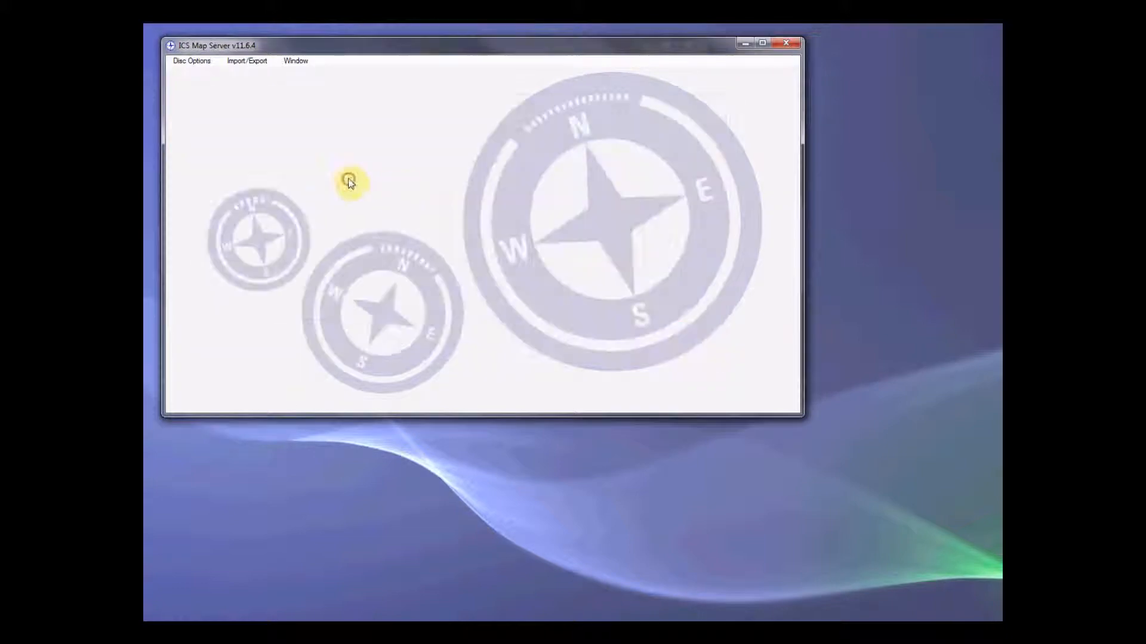
Reopen the 16-bit terrain map Bandung5mMap.geo from the Bandung5mMap folder
{"action": "left_click", "coordinate": [192, 63]}
{"action": "left_click", "coordinate": [209, 85]}
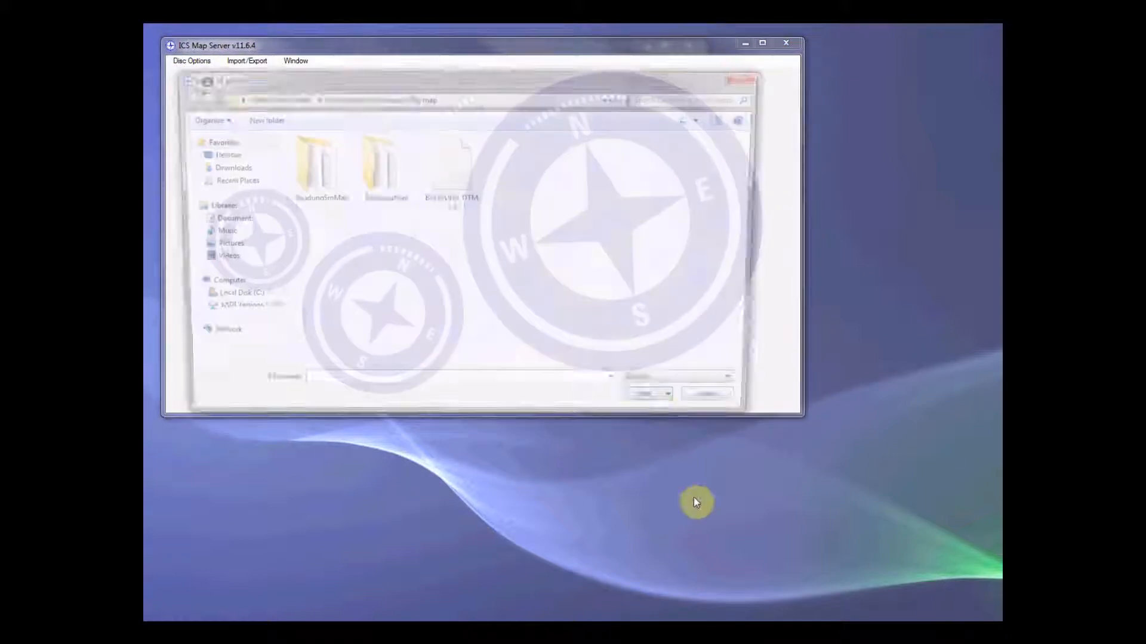
{"action": "double_click", "coordinate": [326, 172]}
{"action": "double_click", "coordinate": [614, 154]}
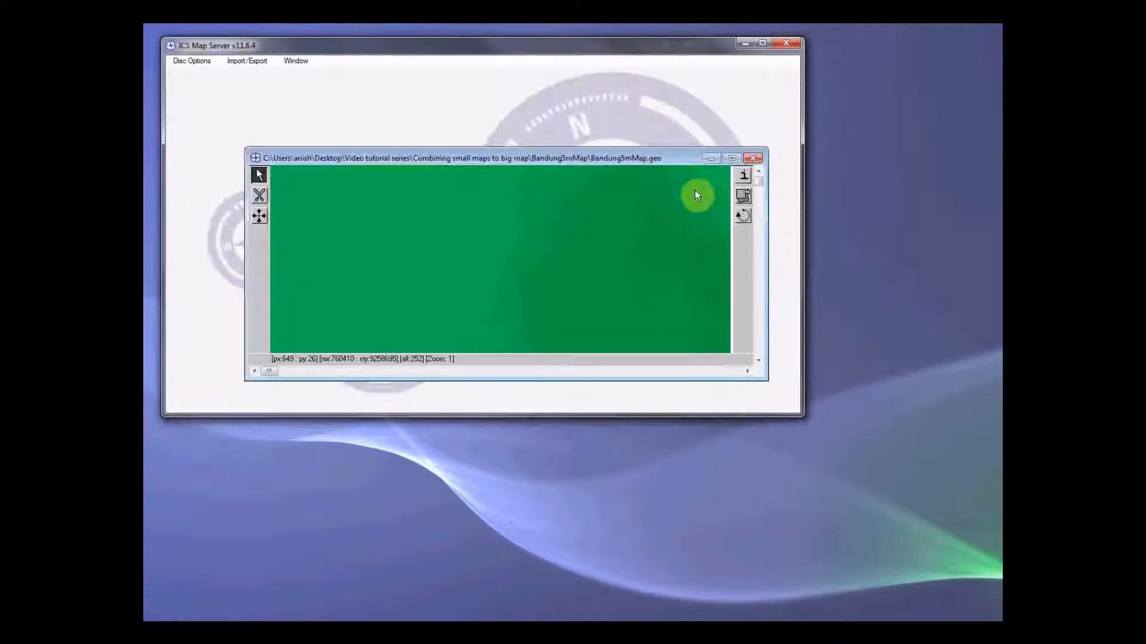
Examine the combined terrain map up close and as a whole, enlarging the map window and the main window
{"action": "left_click_drag", "start_coordinate": [518, 160], "coordinate": [469, 80]}
{"action": "scroll", "coordinate": [533, 235], "scroll_direction": "down", "scroll_amount": 1}
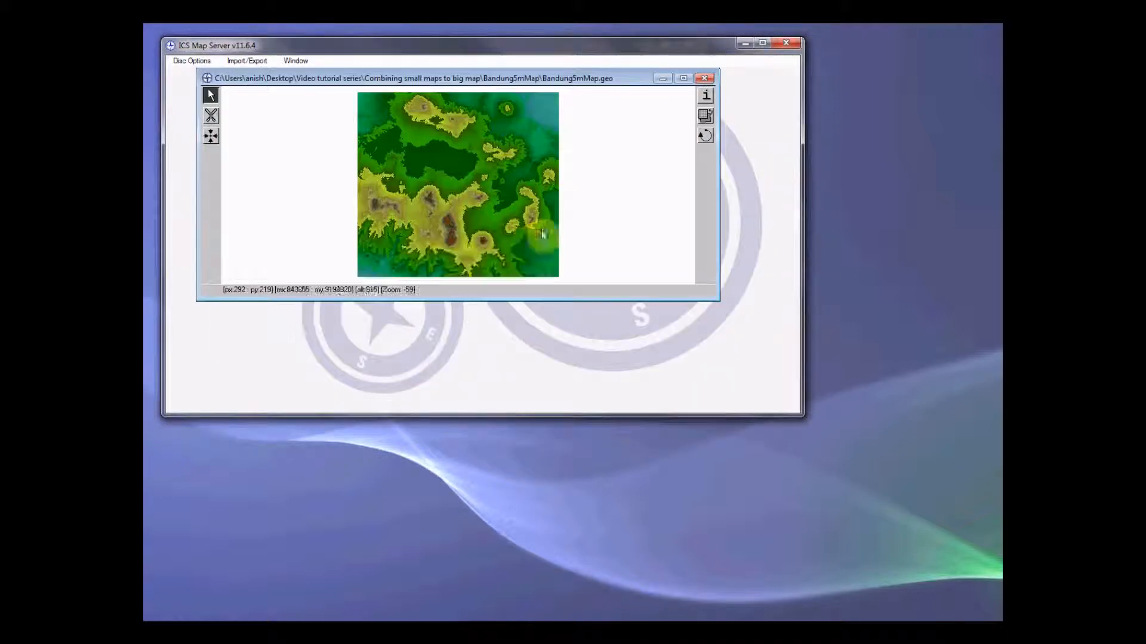
{"action": "scroll", "coordinate": [441, 169], "scroll_direction": "up", "scroll_amount": 1}
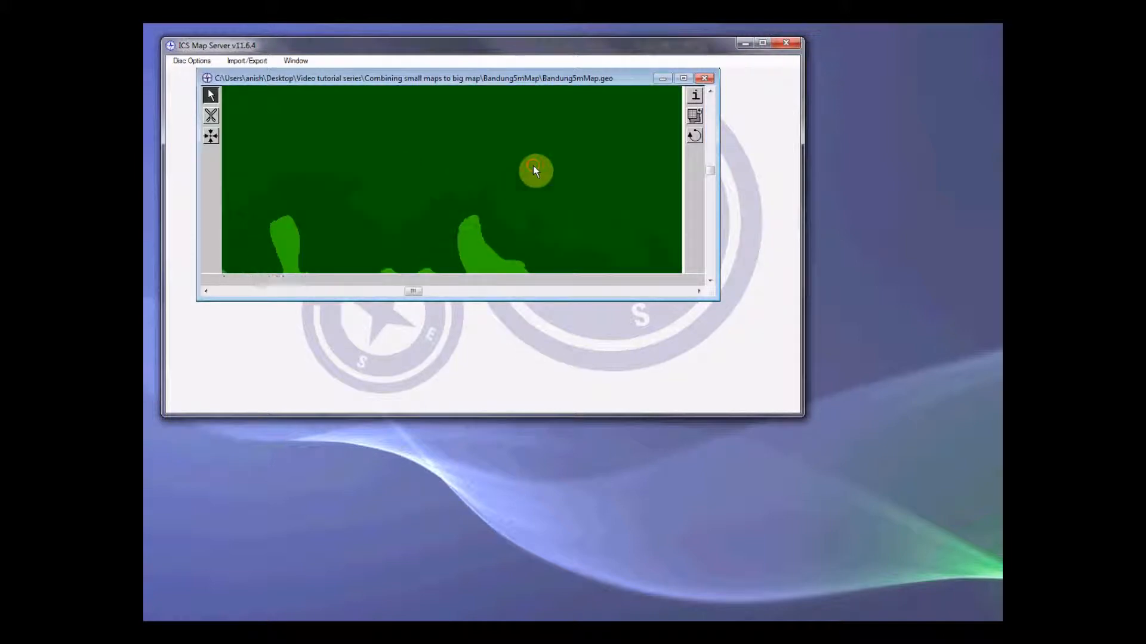
{"action": "left_click_drag", "start_coordinate": [718, 299], "coordinate": [744, 391]}
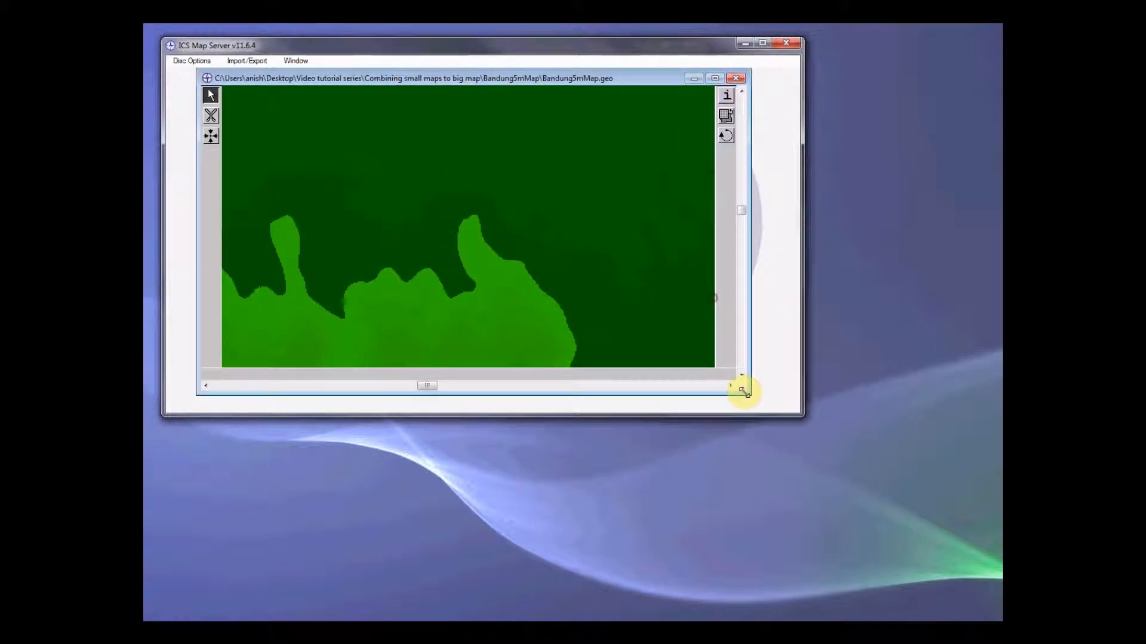
{"action": "left_click_drag", "start_coordinate": [800, 414], "coordinate": [954, 608]}
{"action": "left_click_drag", "start_coordinate": [752, 394], "coordinate": [853, 540]}
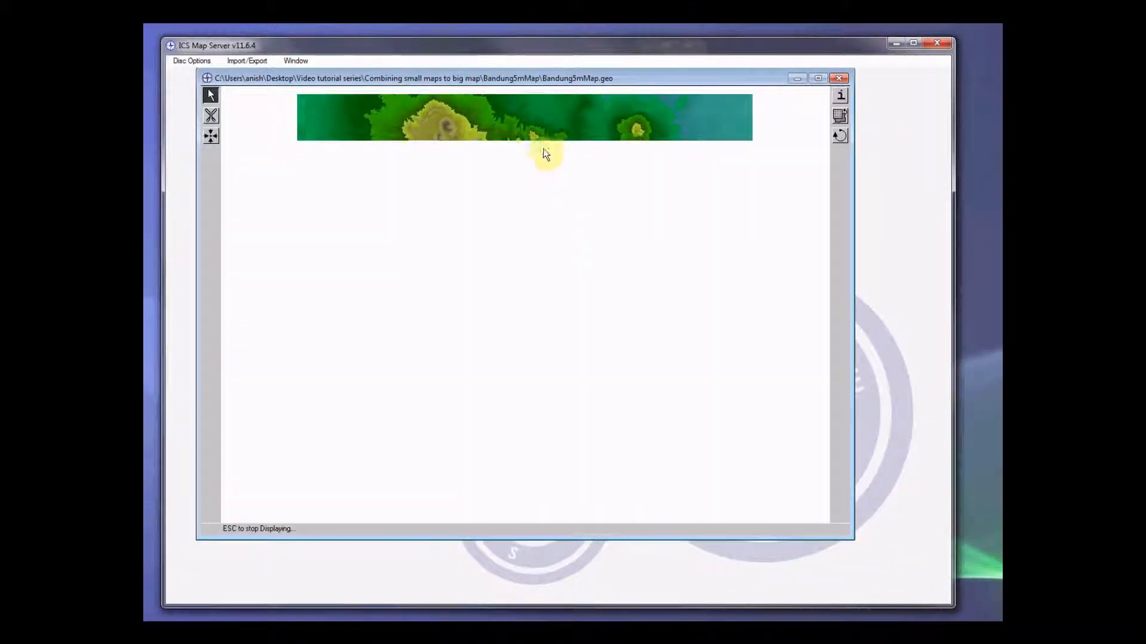